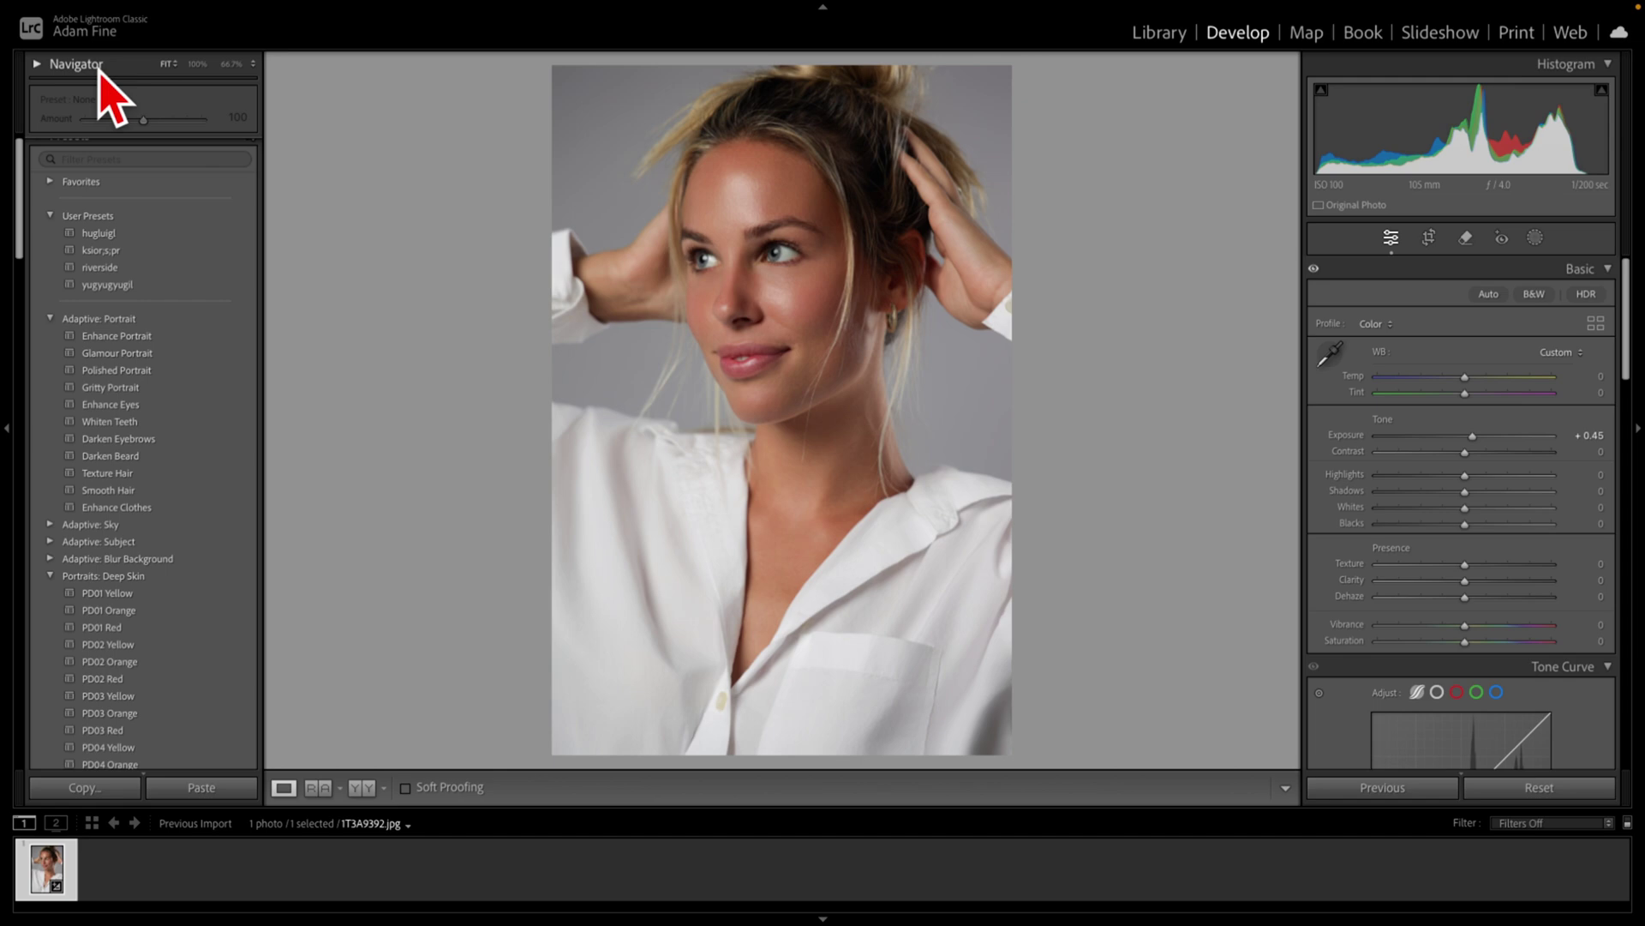
Inspect the External Editing preferences, then close them without changes
mouse_move(90, 5)
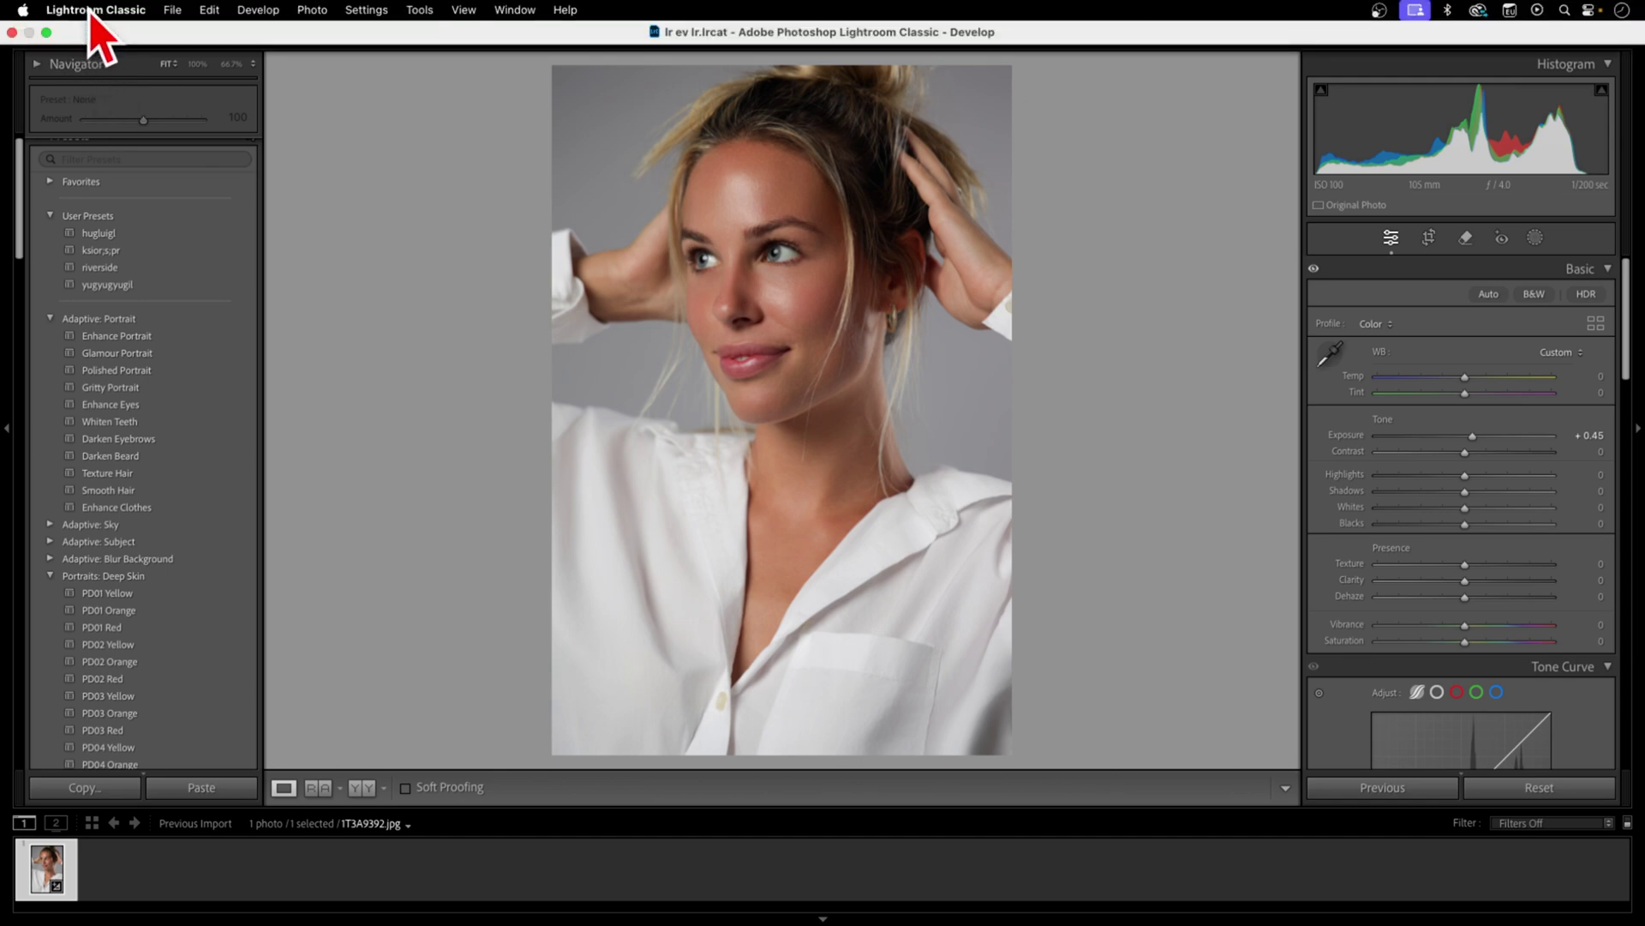
click(91, 11)
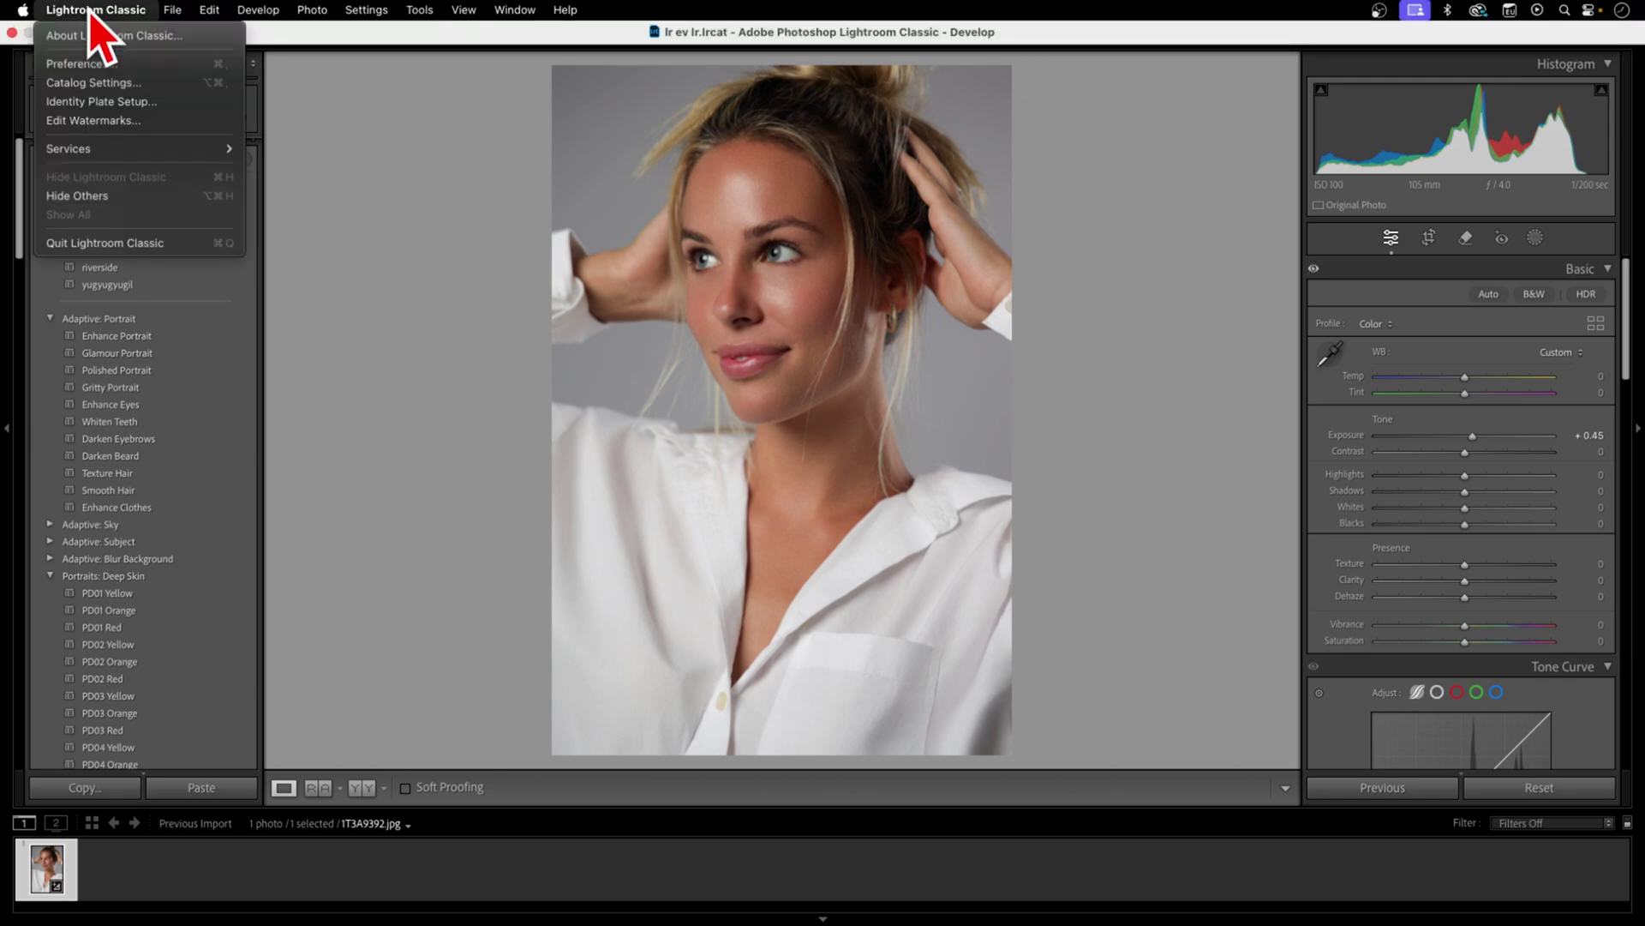
click(97, 65)
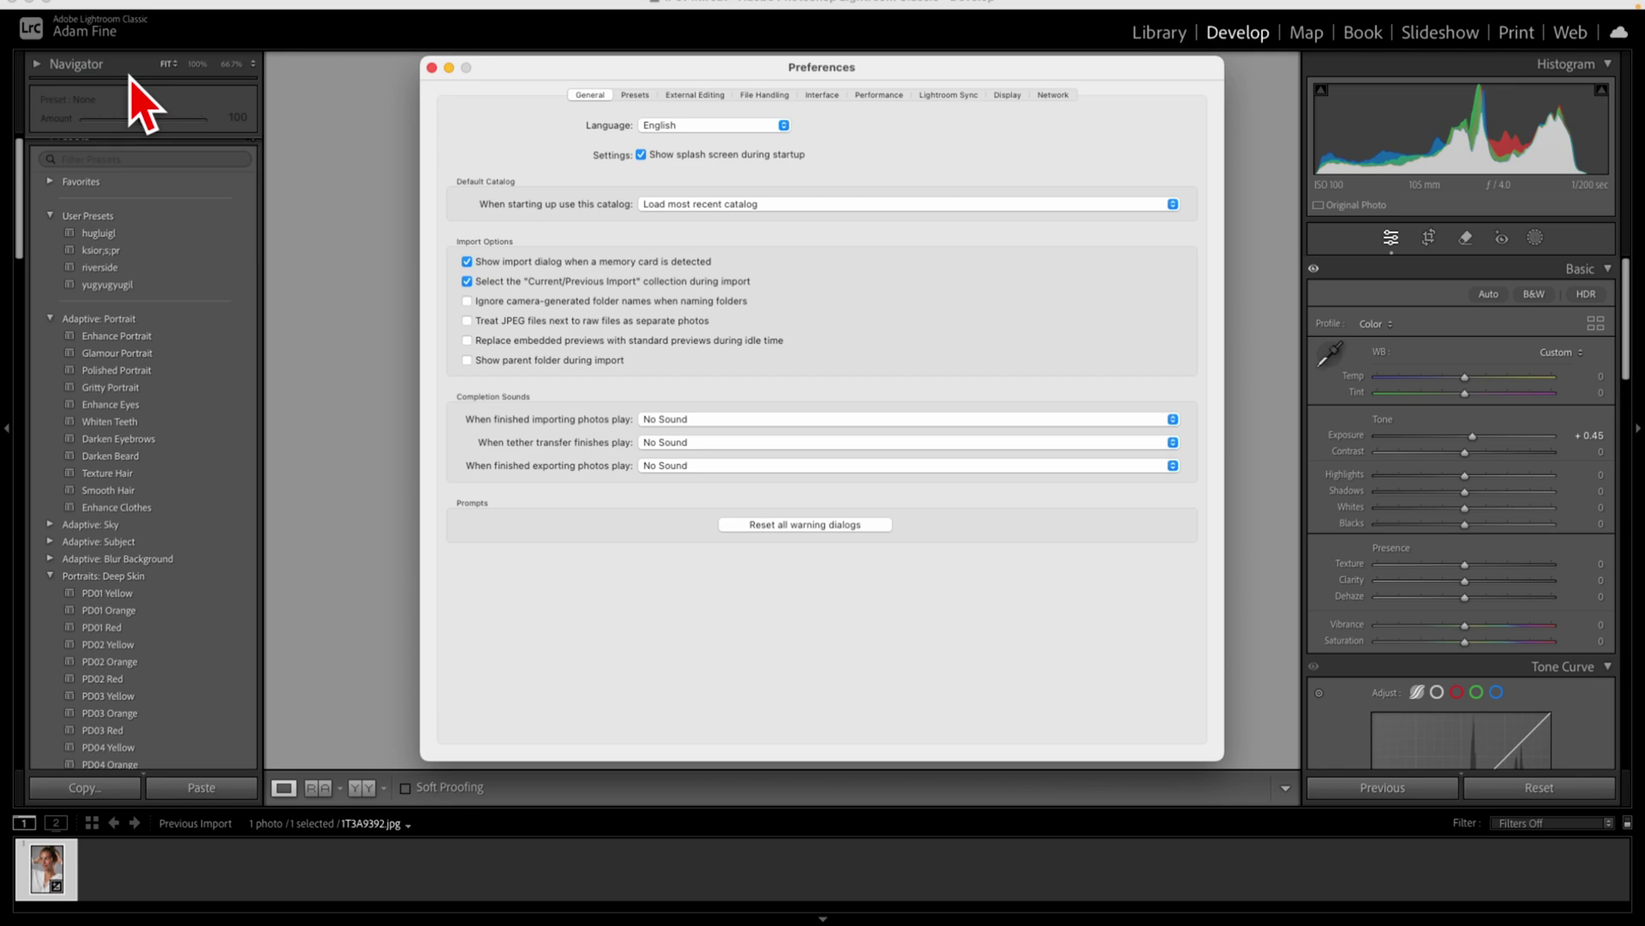
click(693, 95)
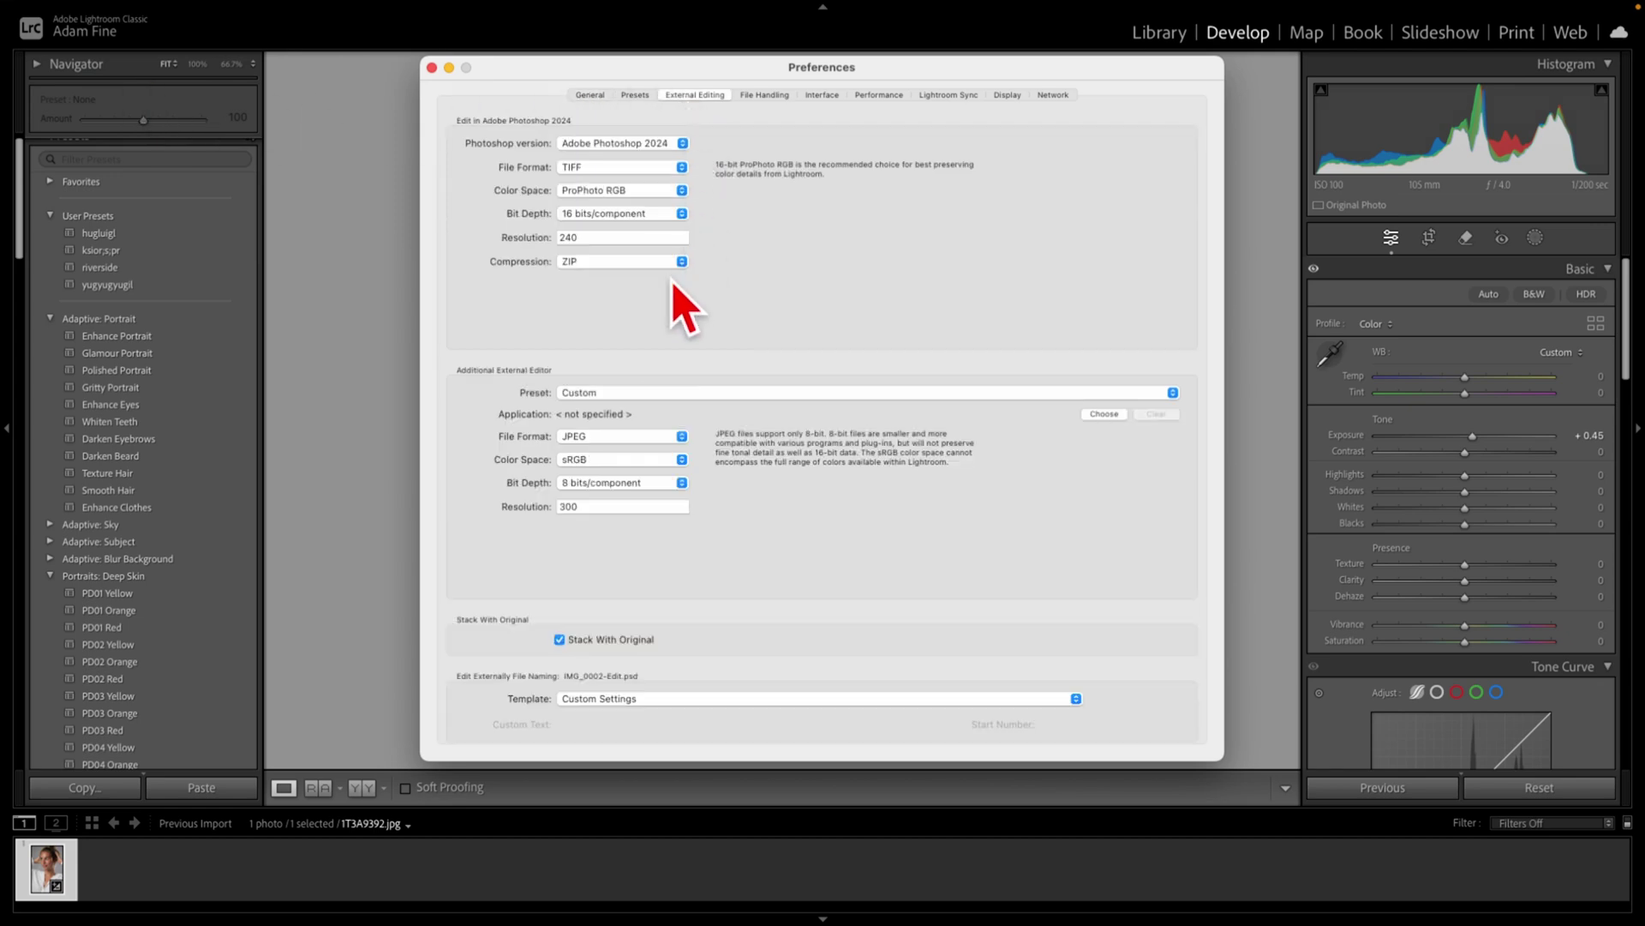
click(1105, 415)
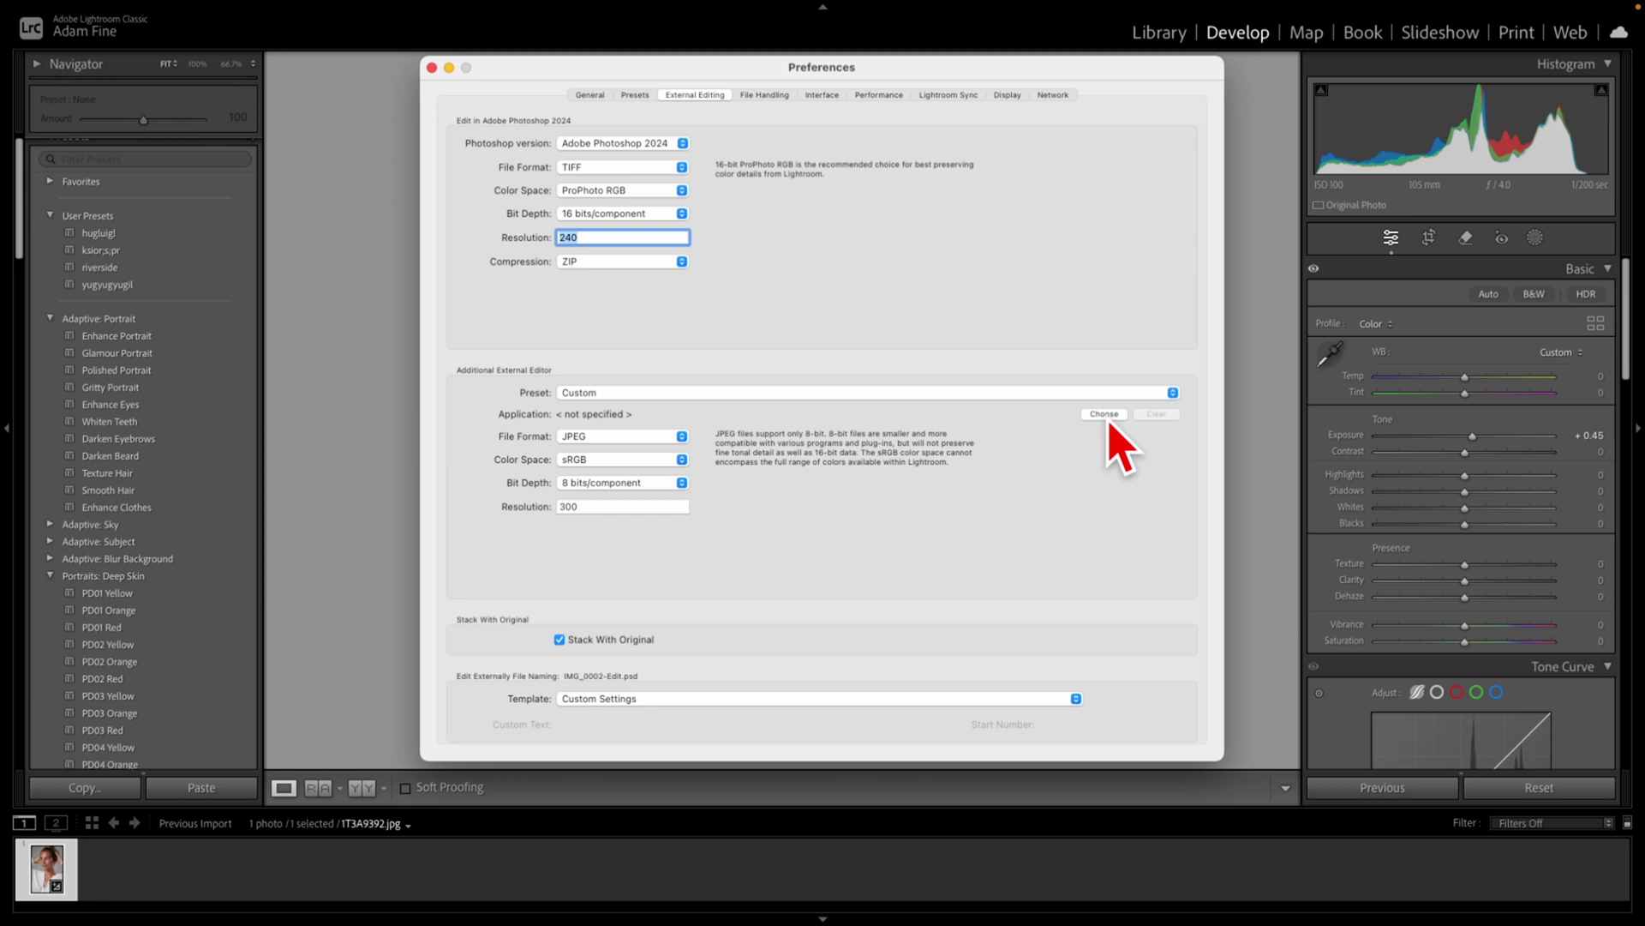
click(432, 68)
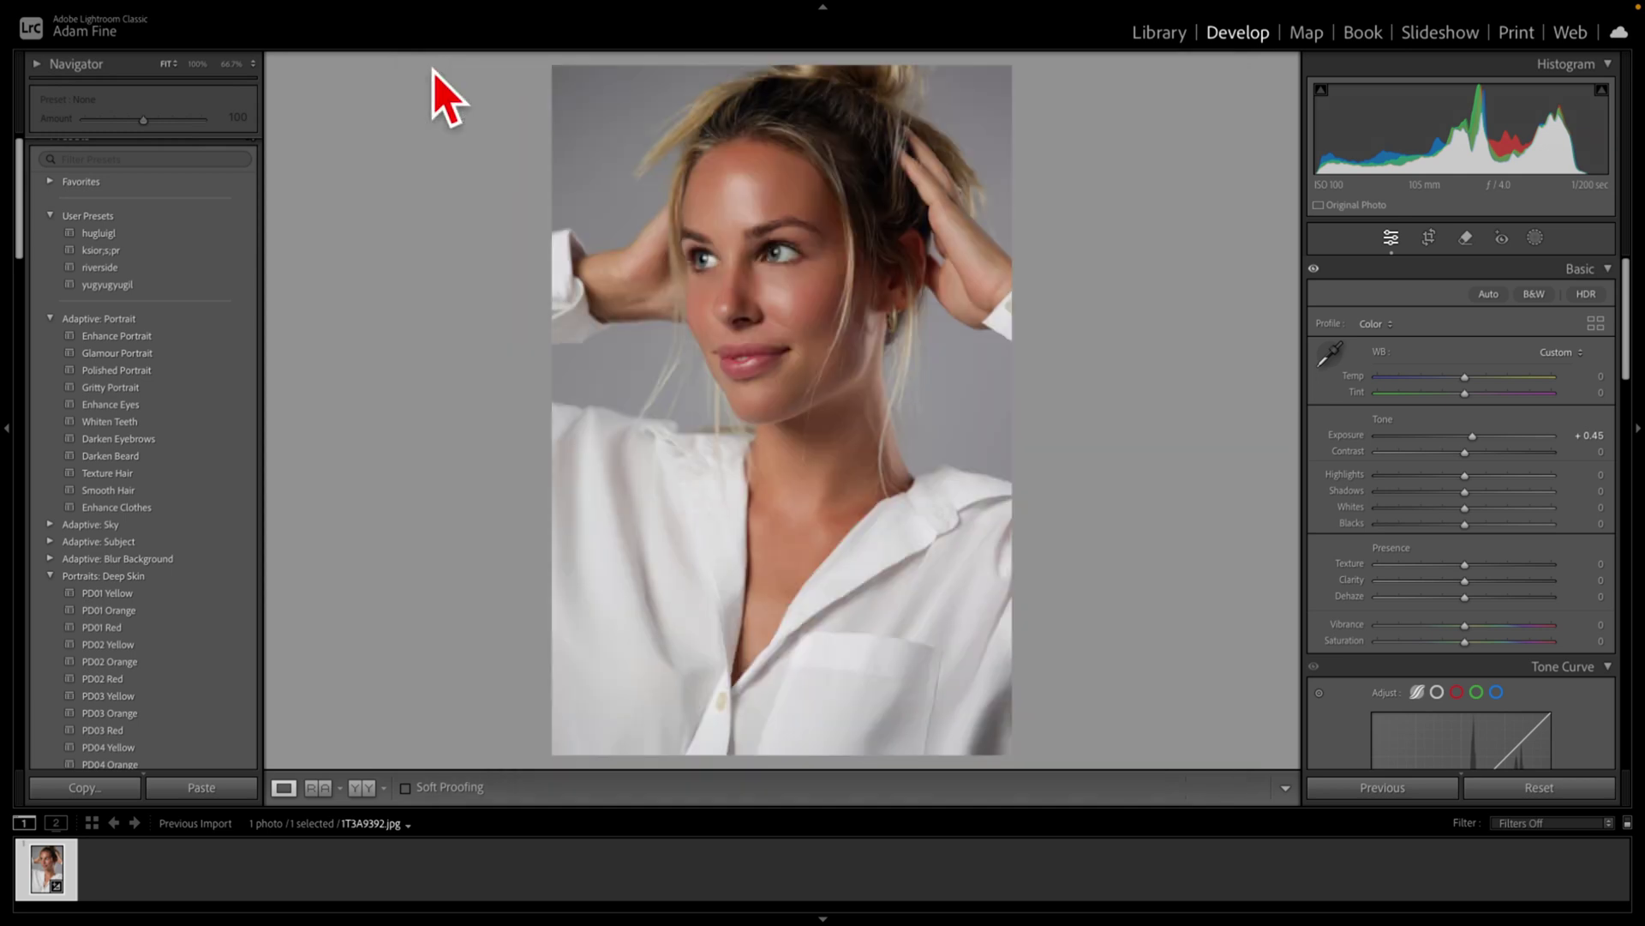
Send the photo to Edit In > Edit in Other Application, triggering the no-editor warning
right_click(743, 322)
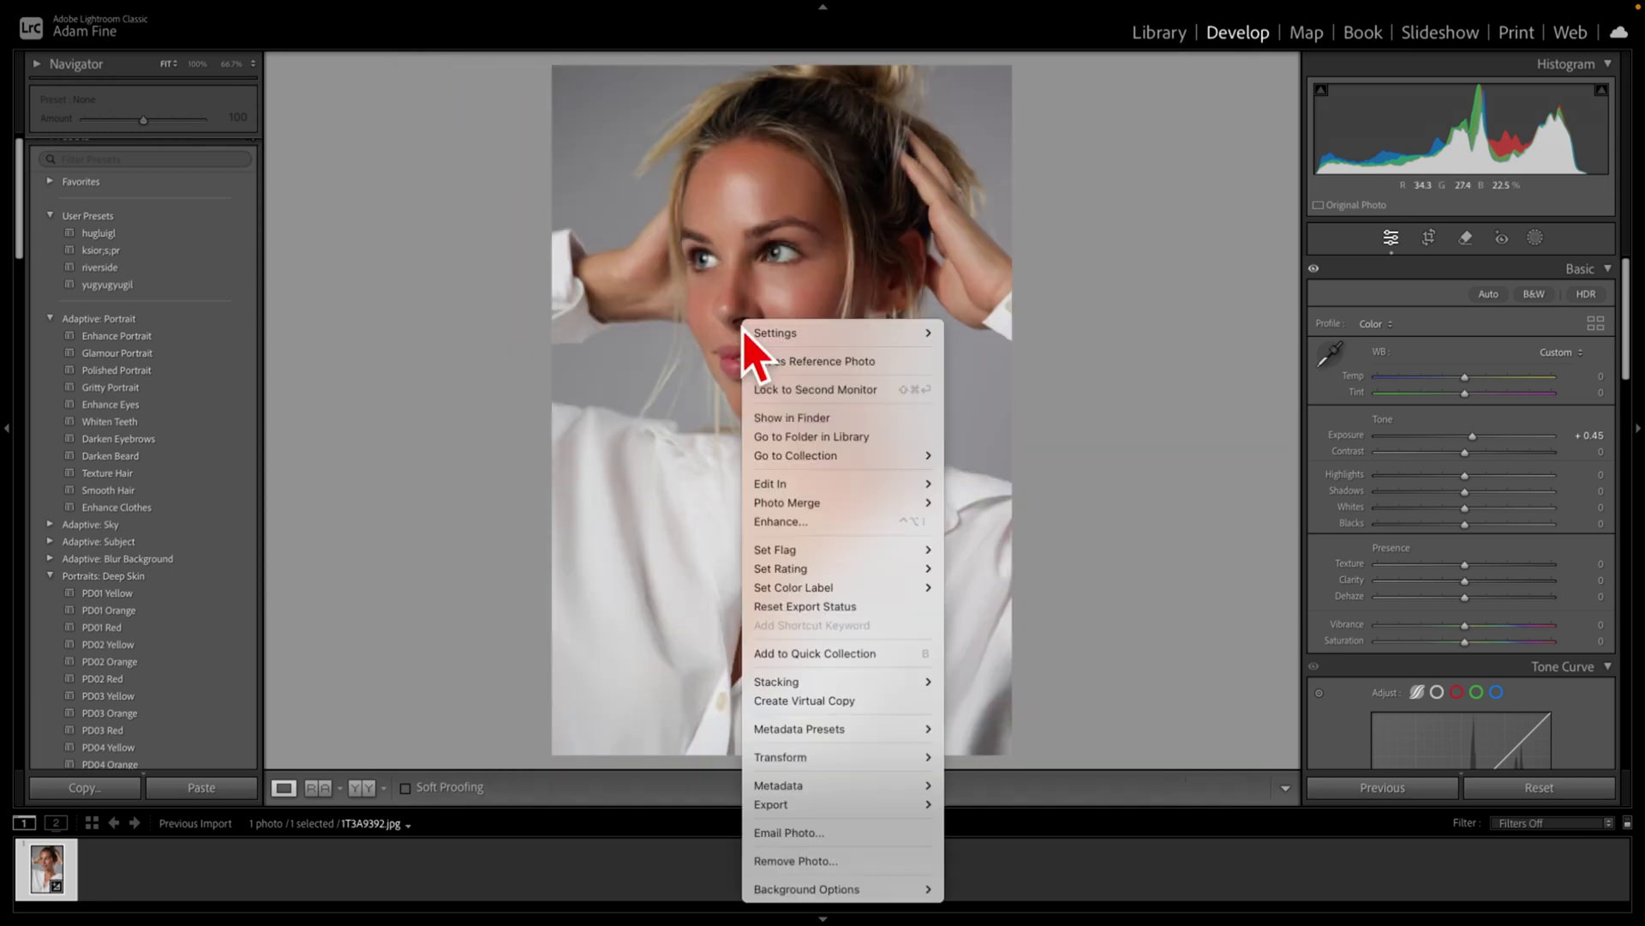
mouse_move(862, 488)
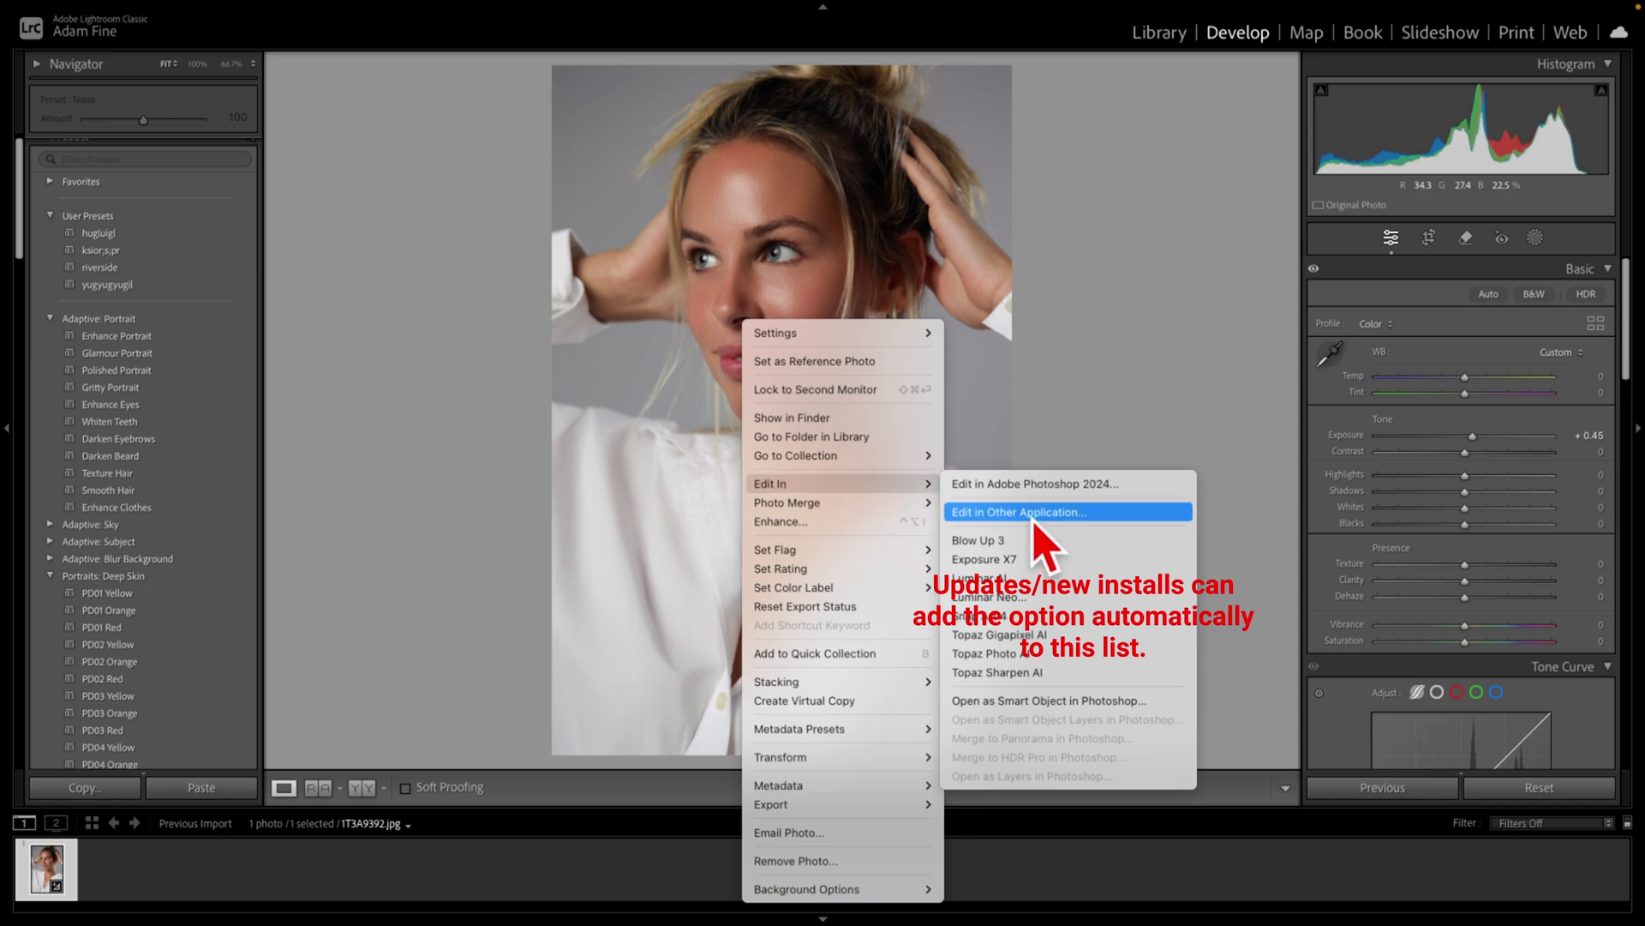
click(1034, 514)
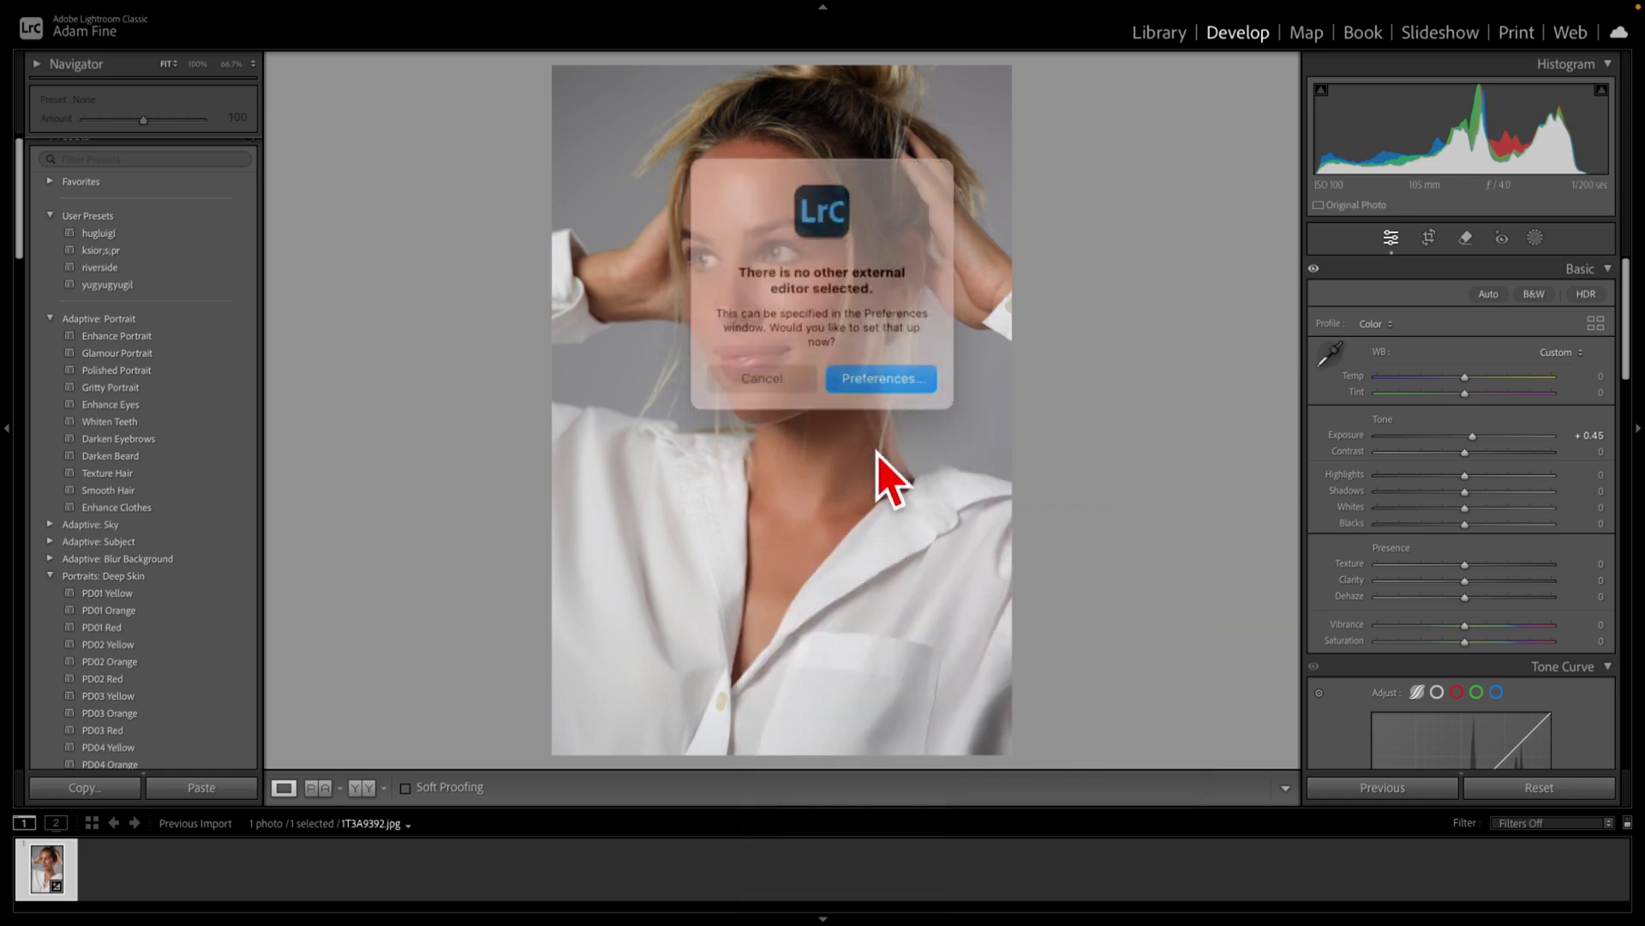
From the warning, choose Evoto in Applications as the Additional External Editor
click(861, 365)
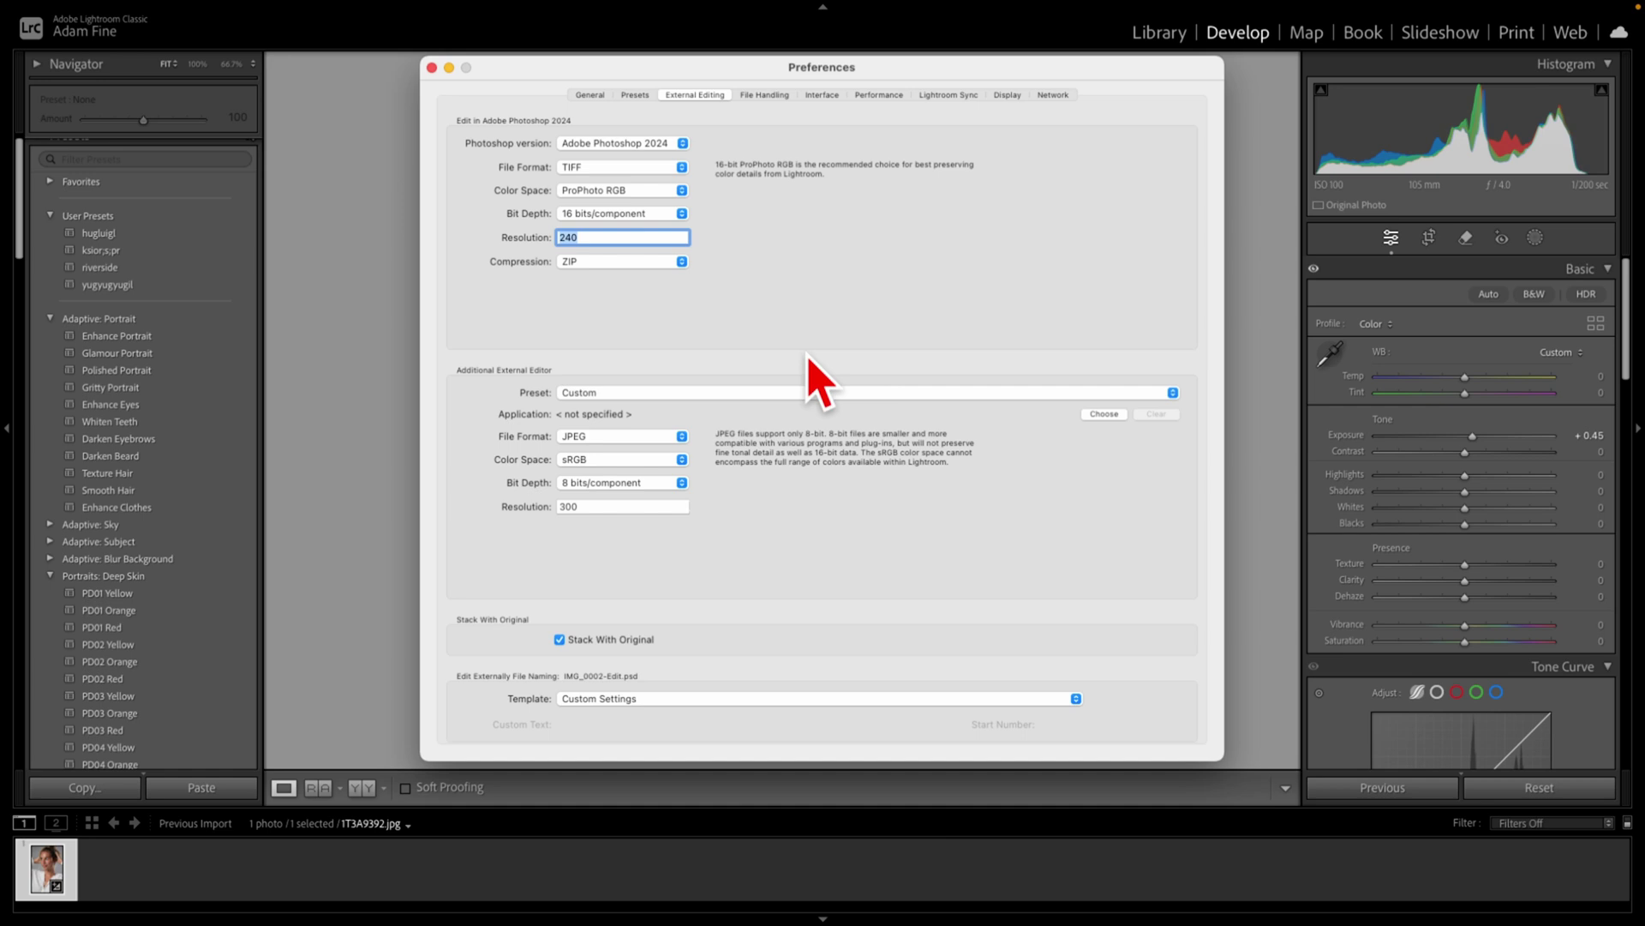
click(797, 587)
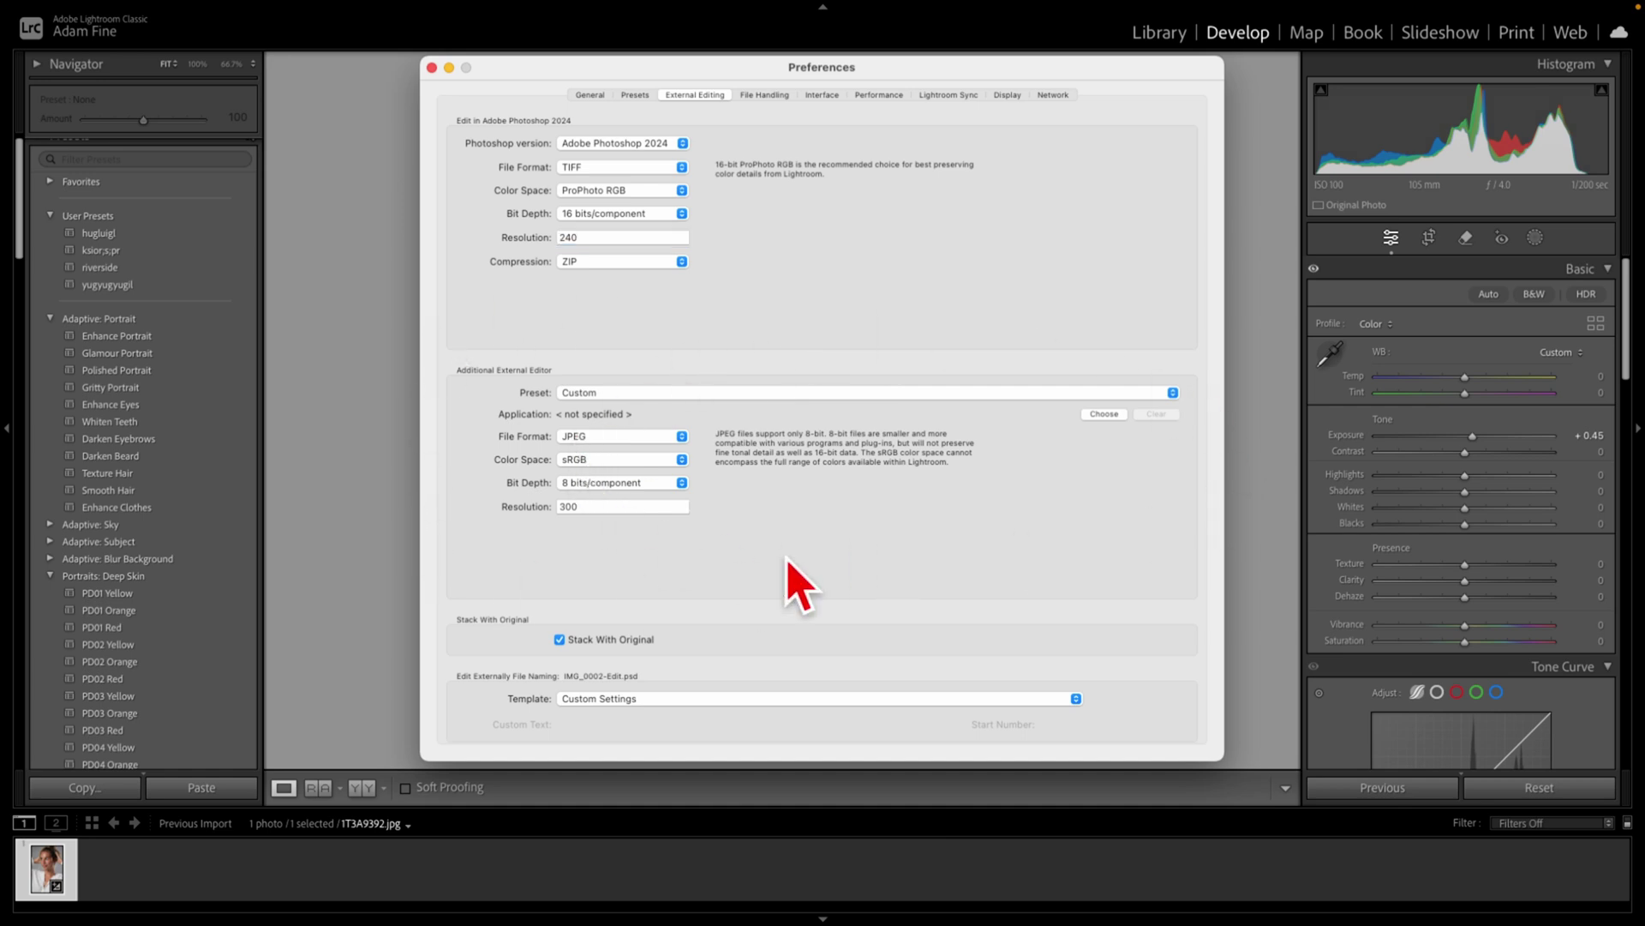
click(1105, 416)
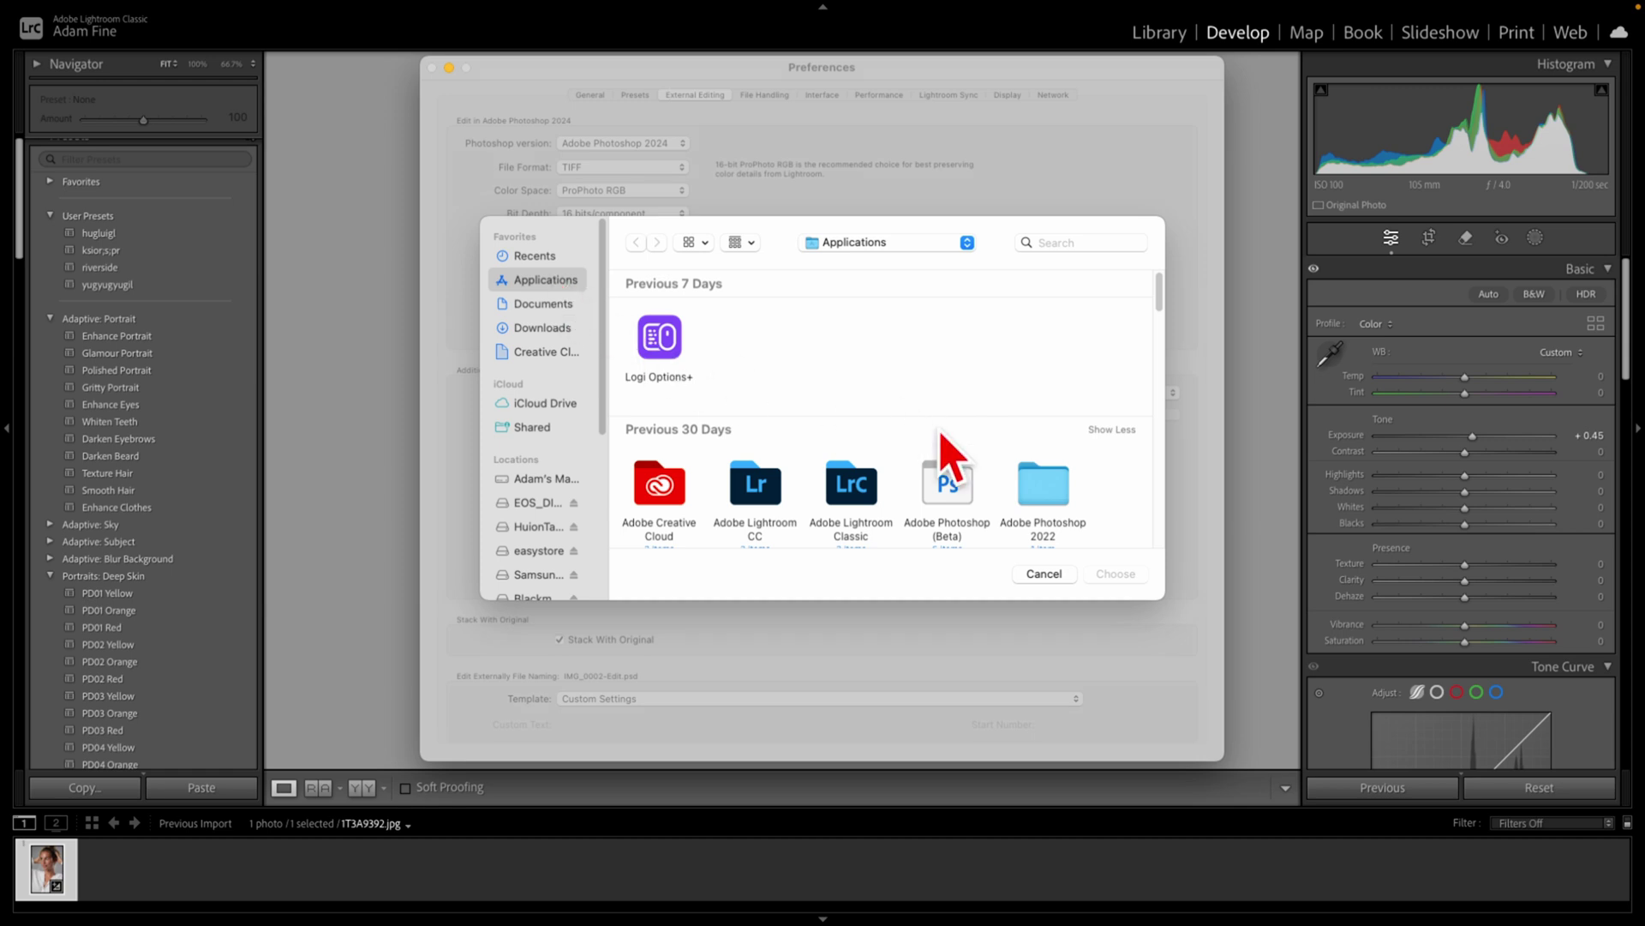
scroll(941, 453, down, 2)
scroll(938, 437, down, 10)
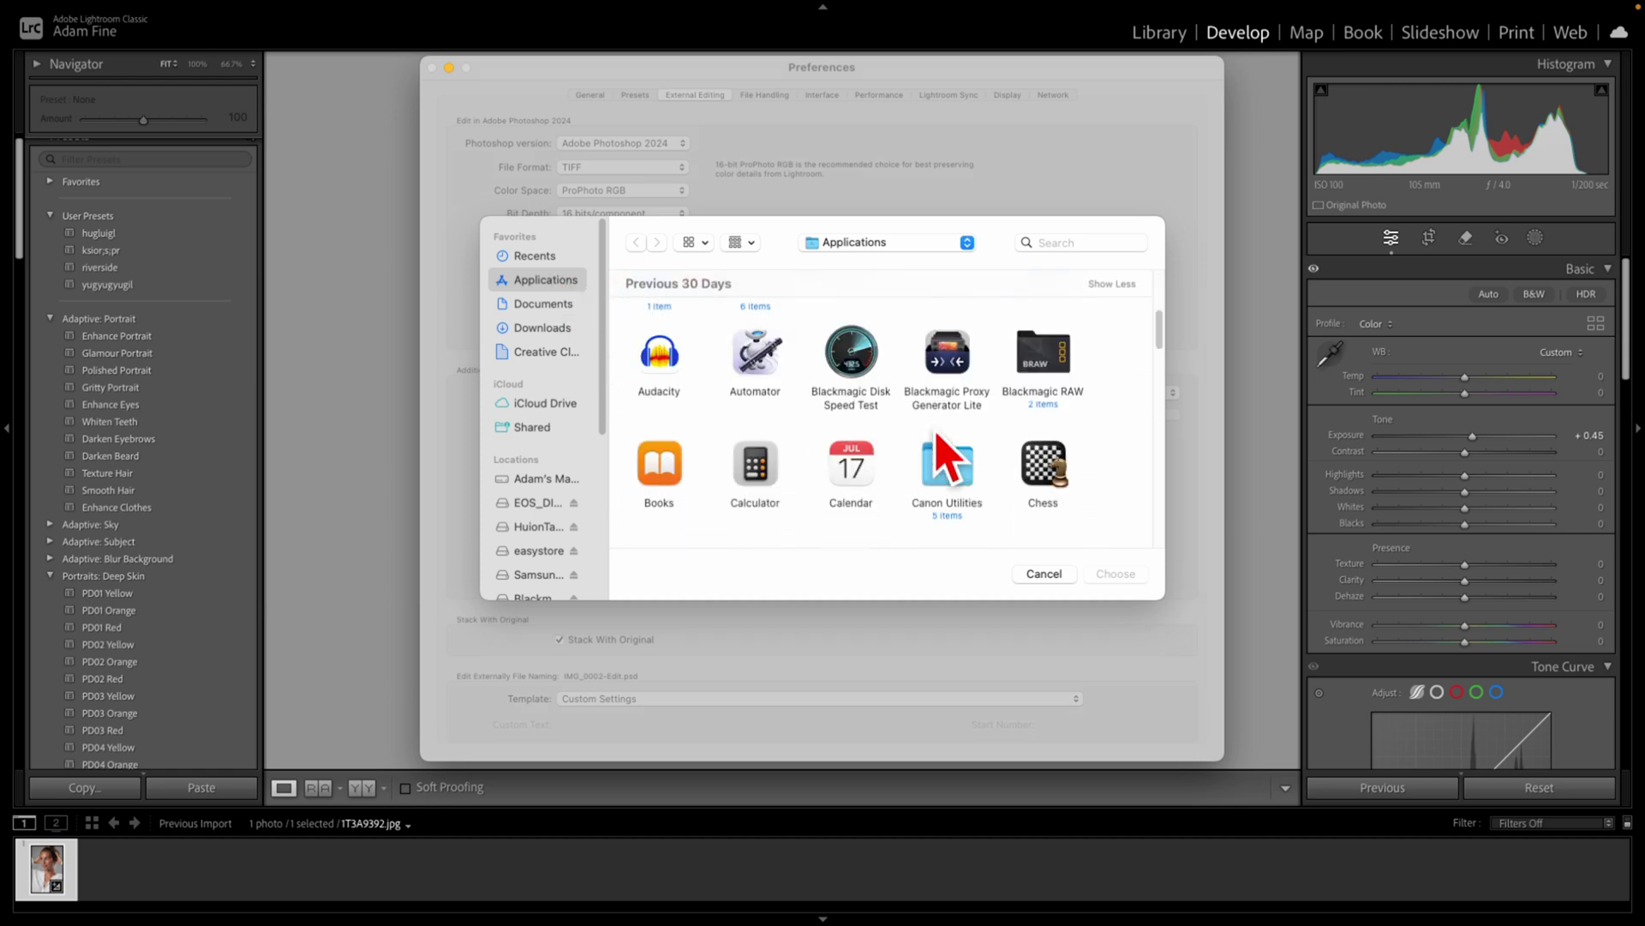
scroll(936, 437, down, 3)
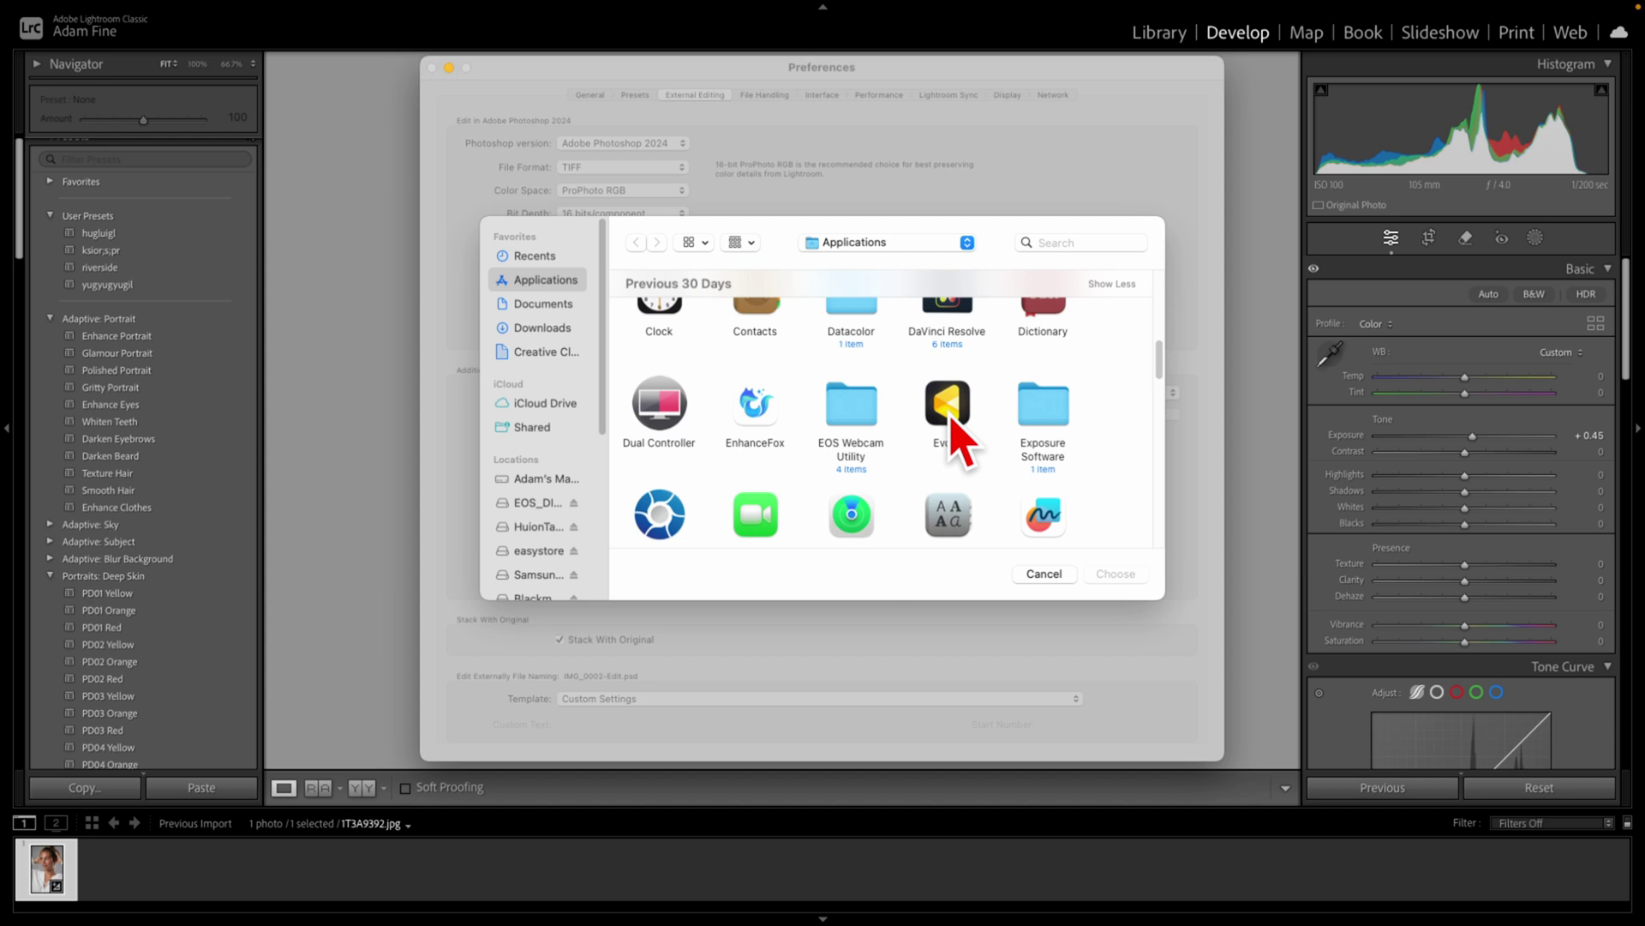
double_click(947, 403)
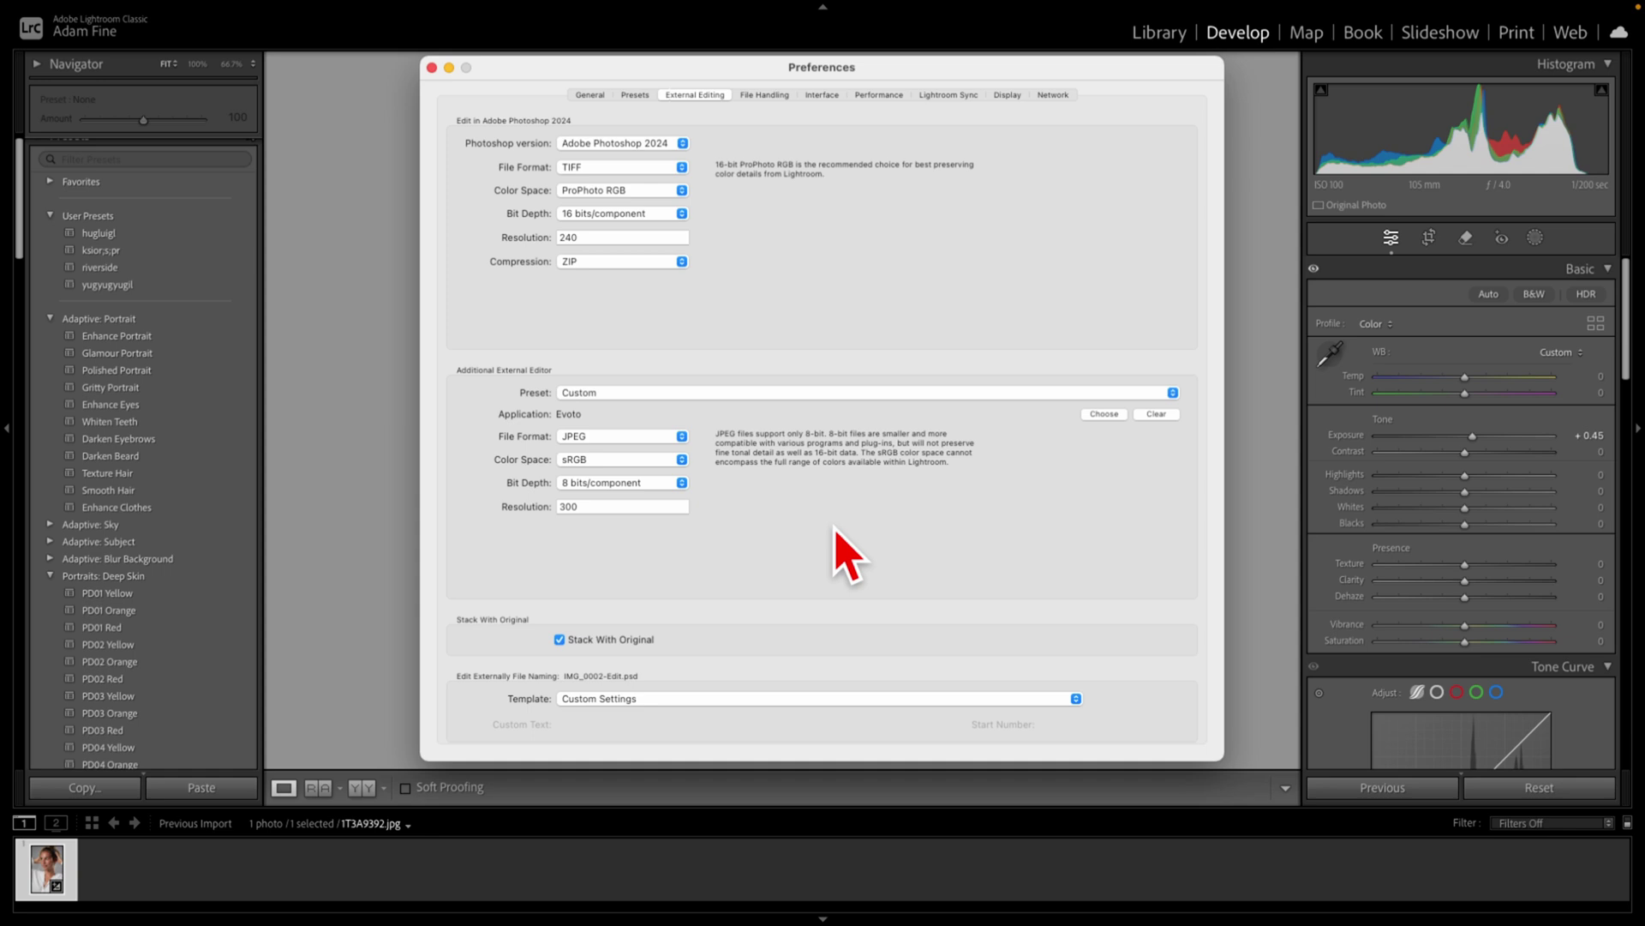
Close Preferences and confirm the photo's Edit In menu now lists Edit in Evoto
click(432, 67)
right_click(757, 340)
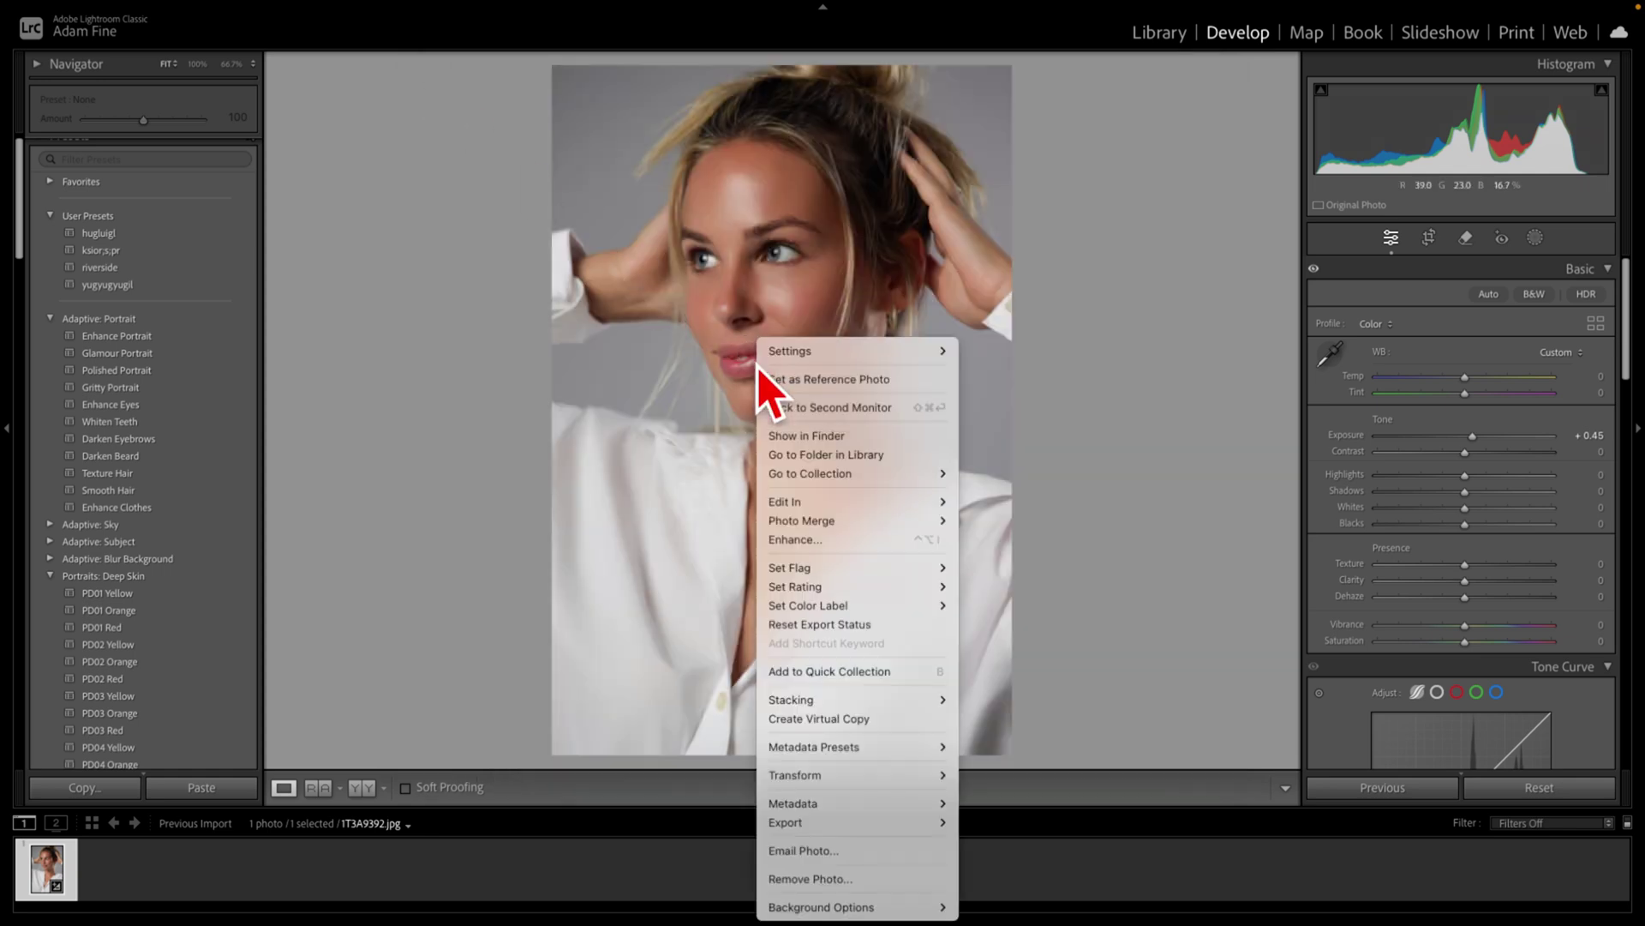
mouse_move(801, 501)
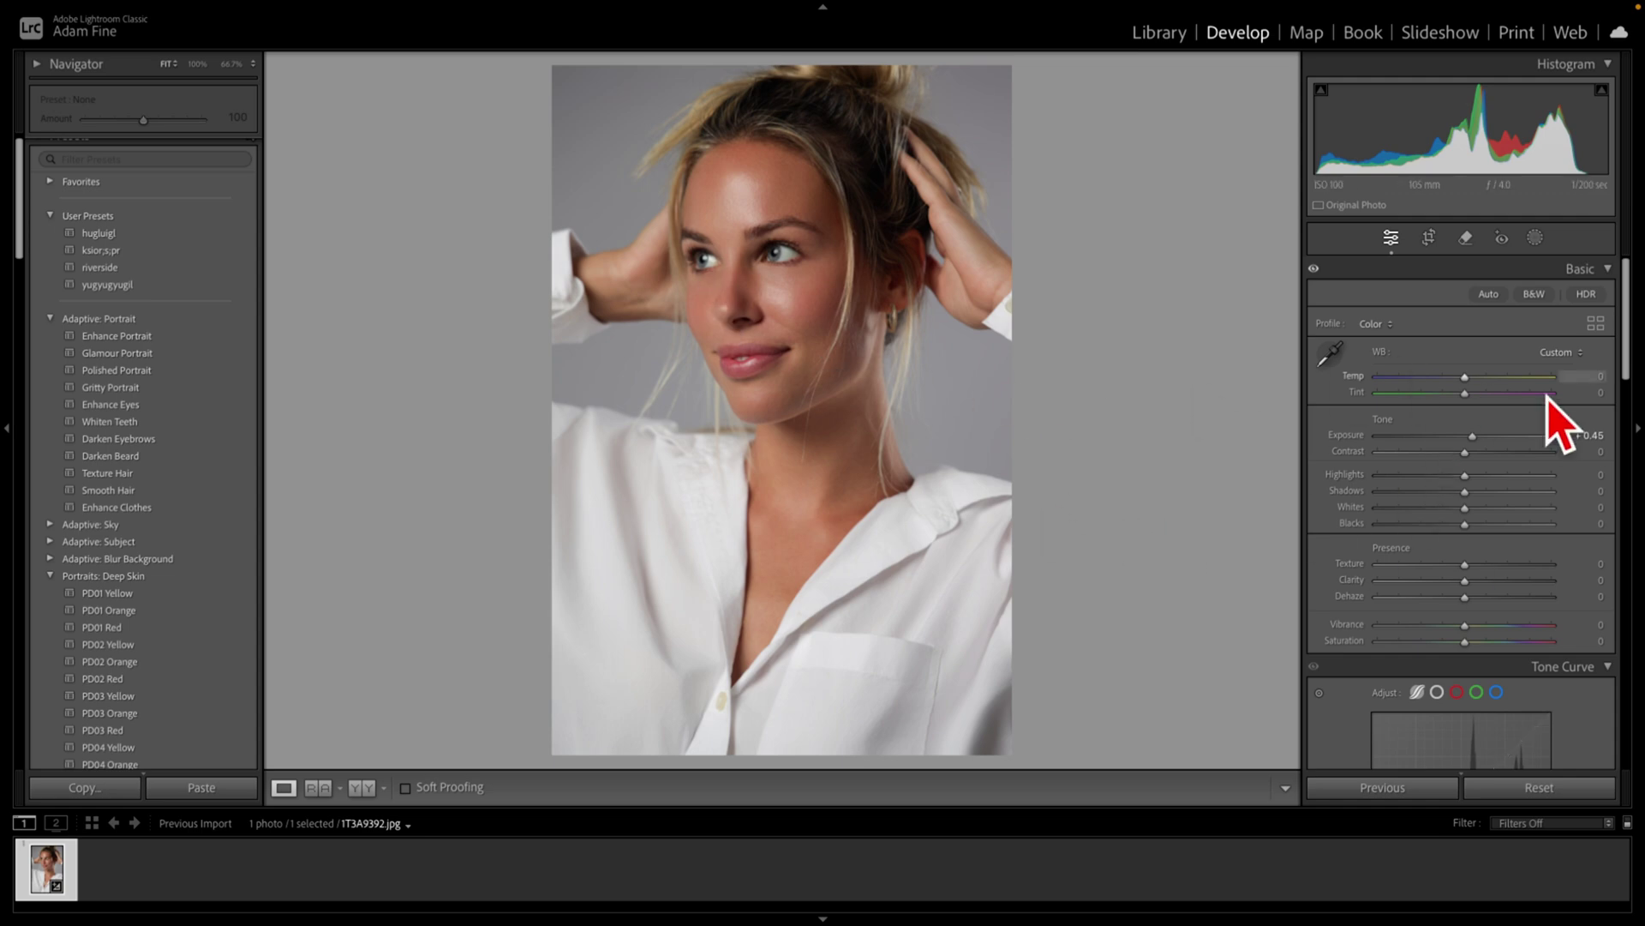
Warm the portrait to Temp +43, Tint −38, Exposure +1.35, then bring Evoto forward
drag(1464, 378, 1487, 435)
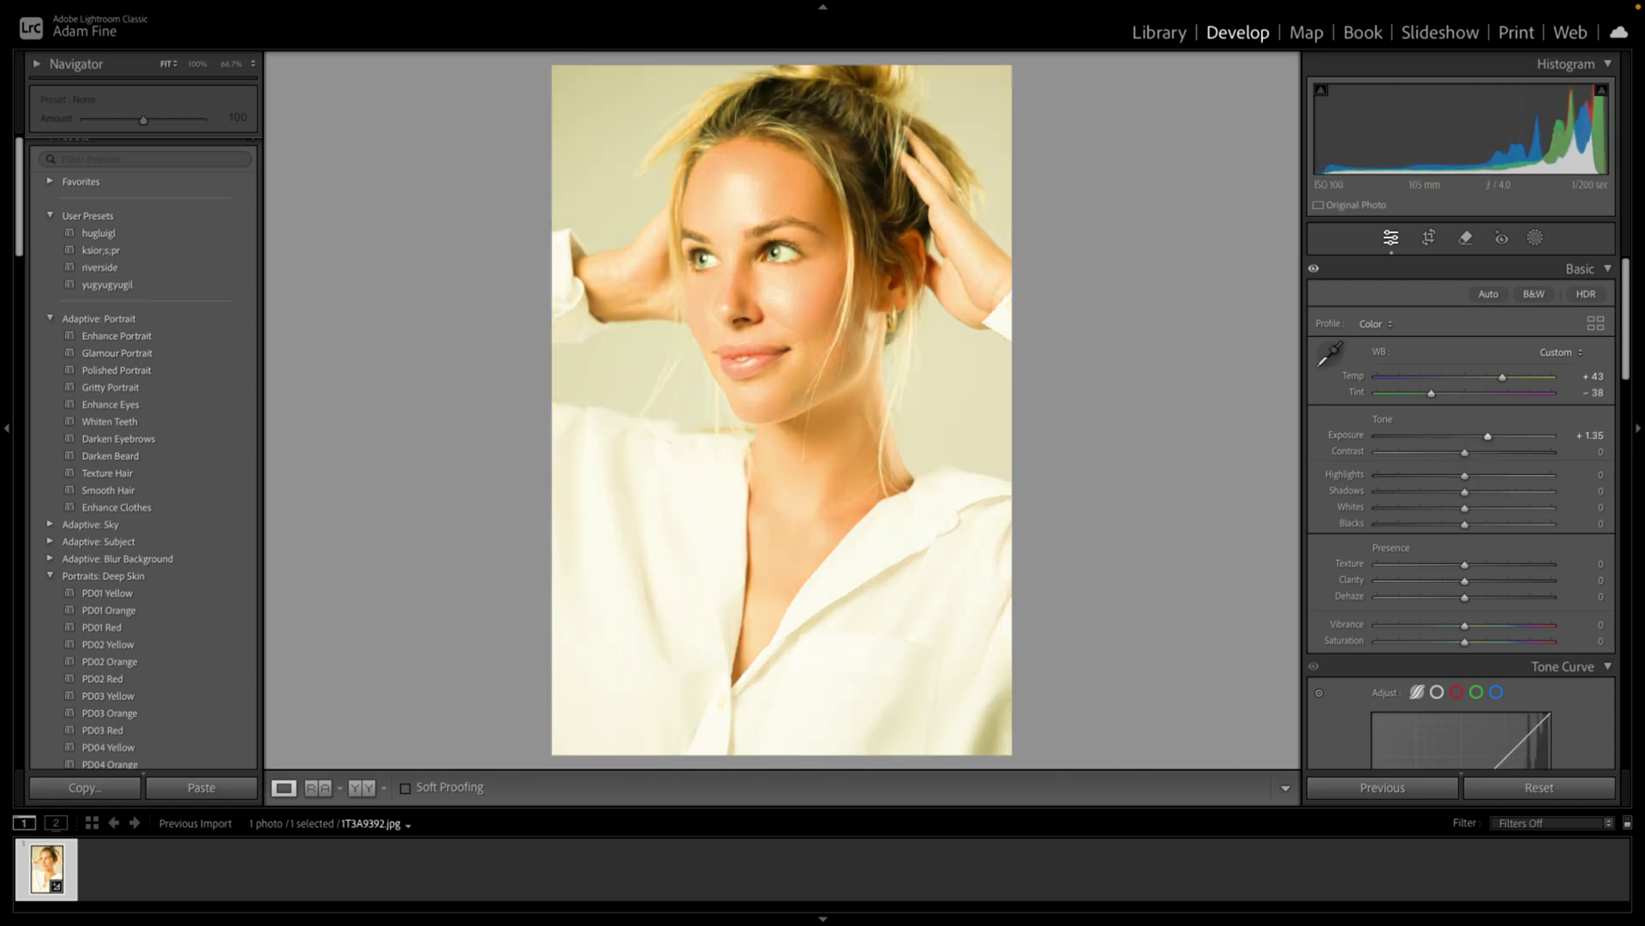
right_click(714, 339)
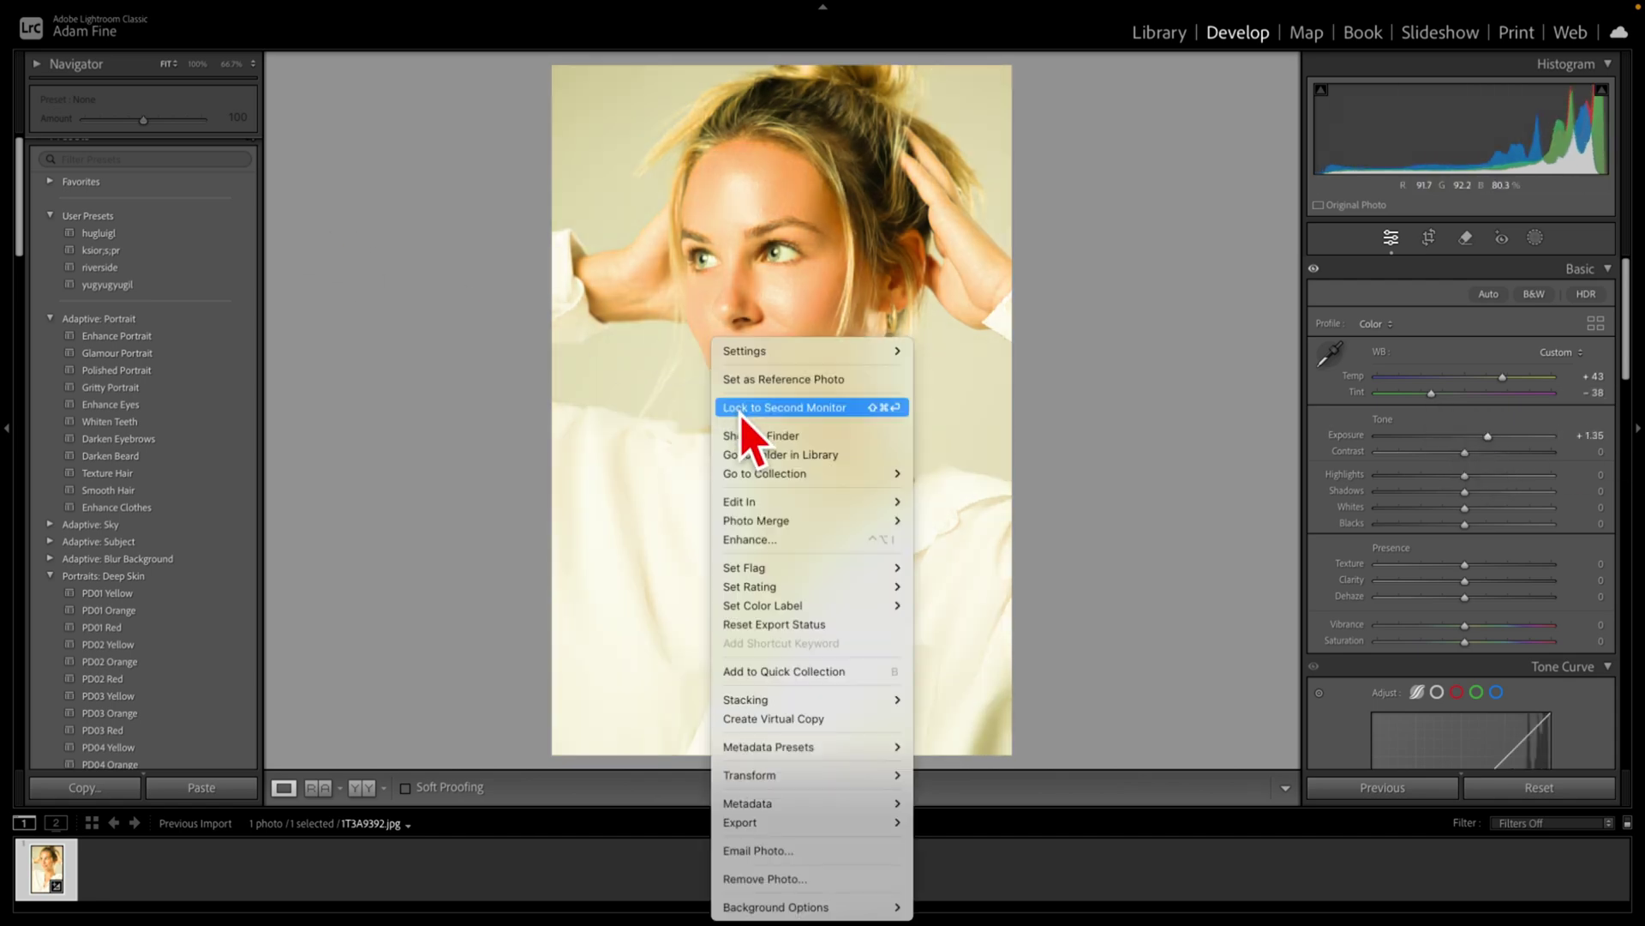
click(445, 488)
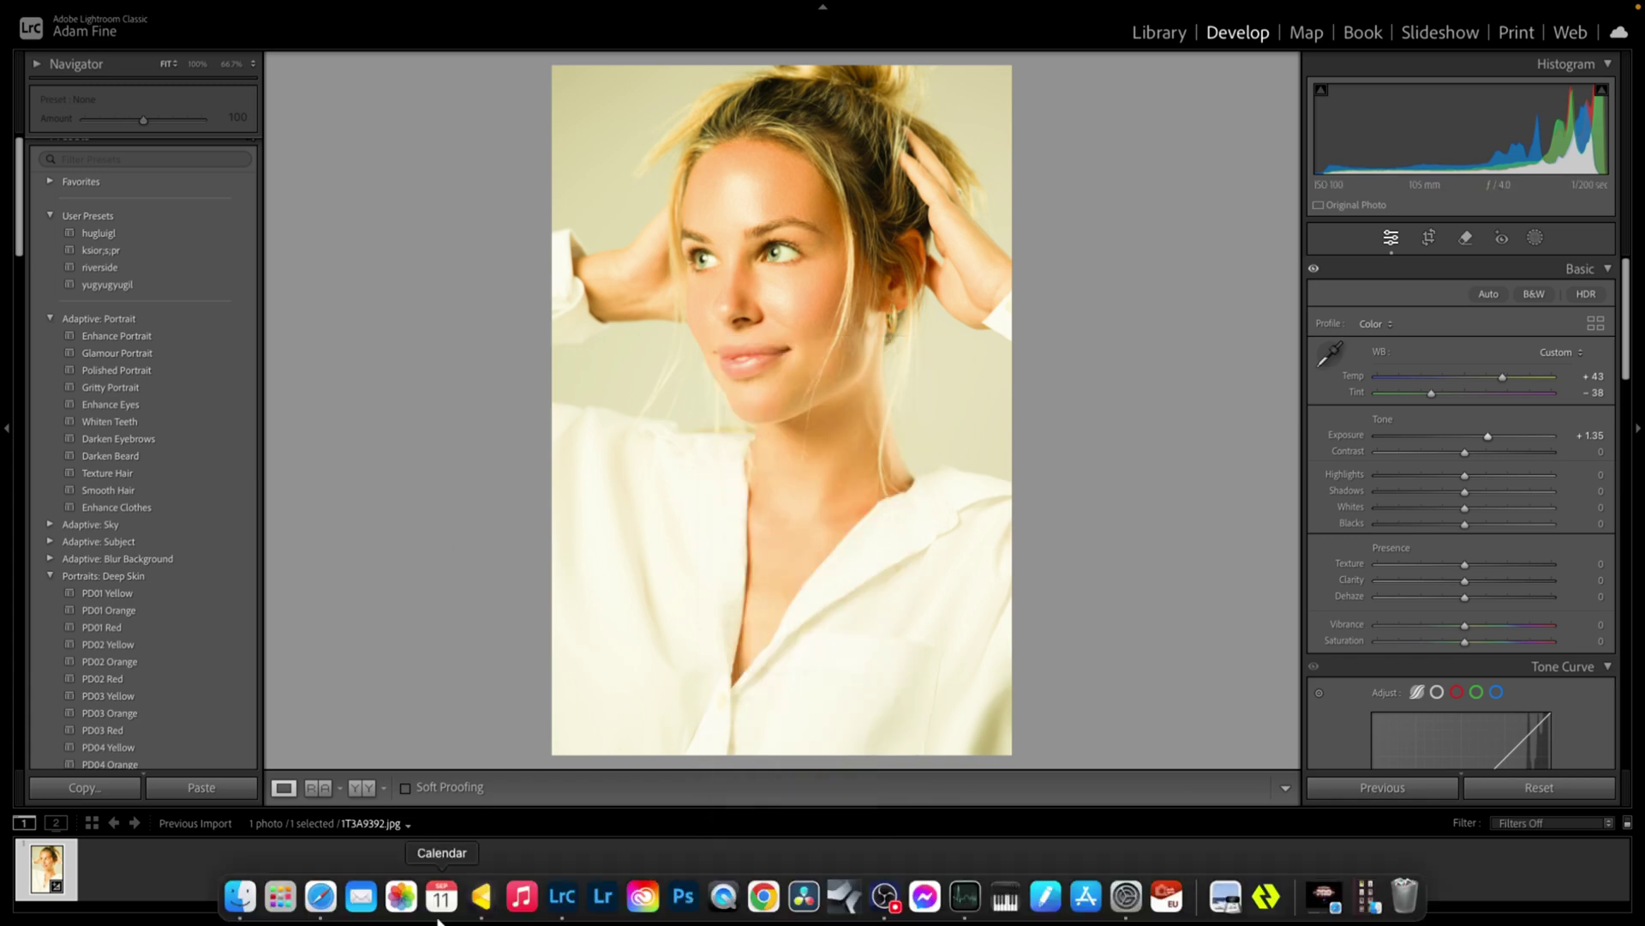
click(481, 897)
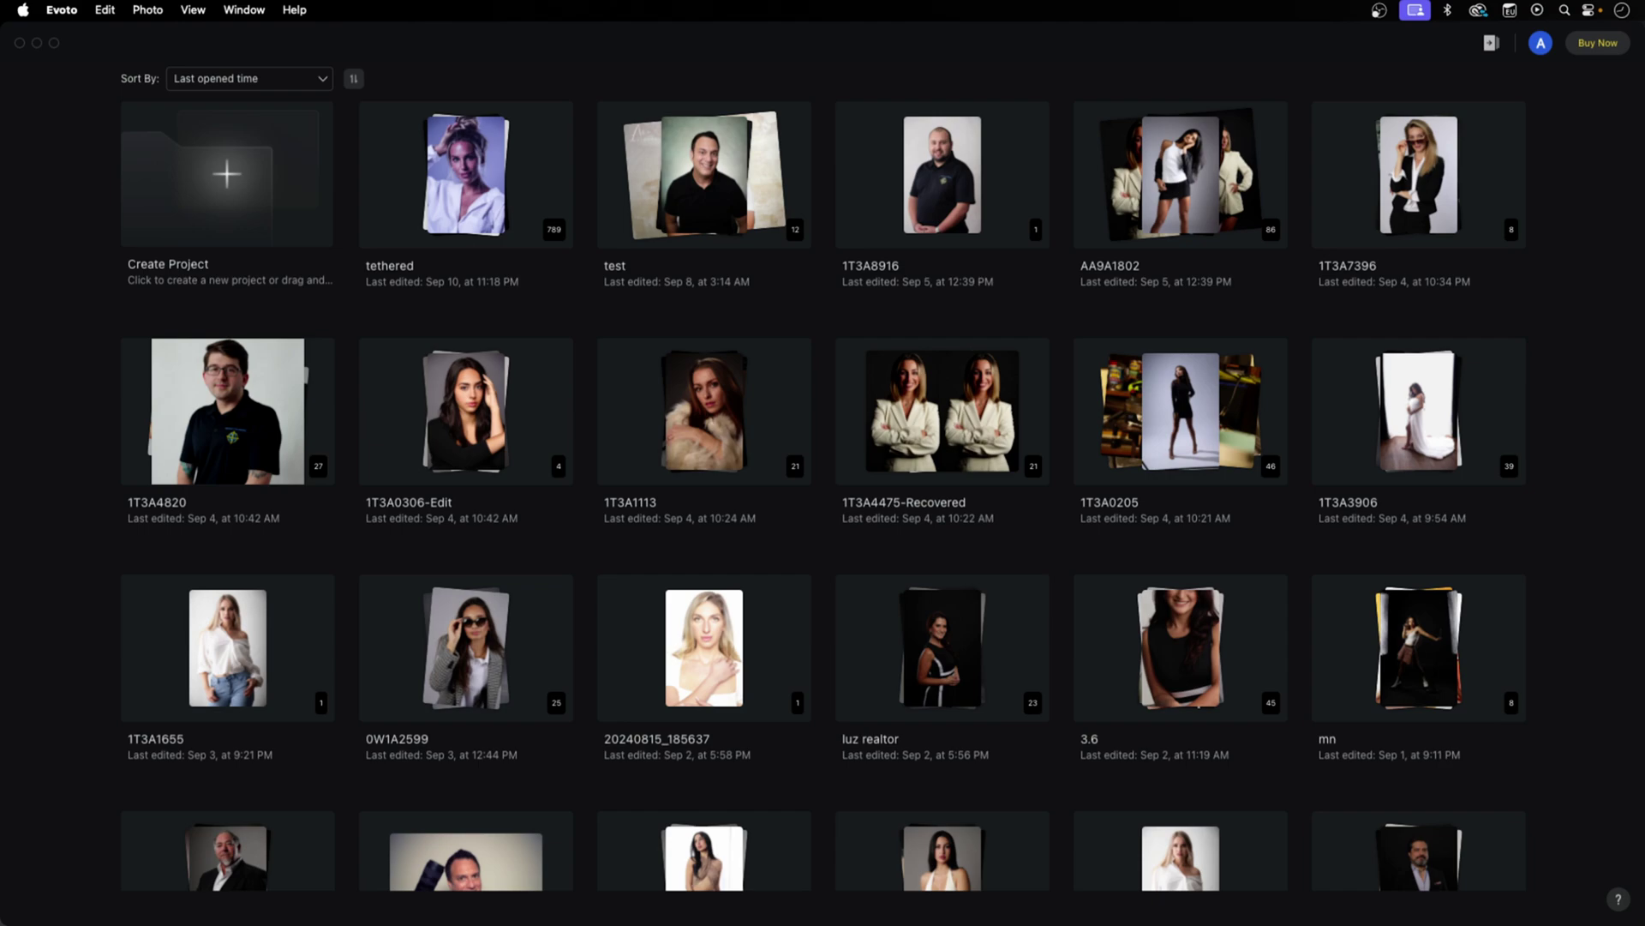
Leave Evoto's project grid and return to Lightroom Classic's warmed portrait
mouse_move(686, 921)
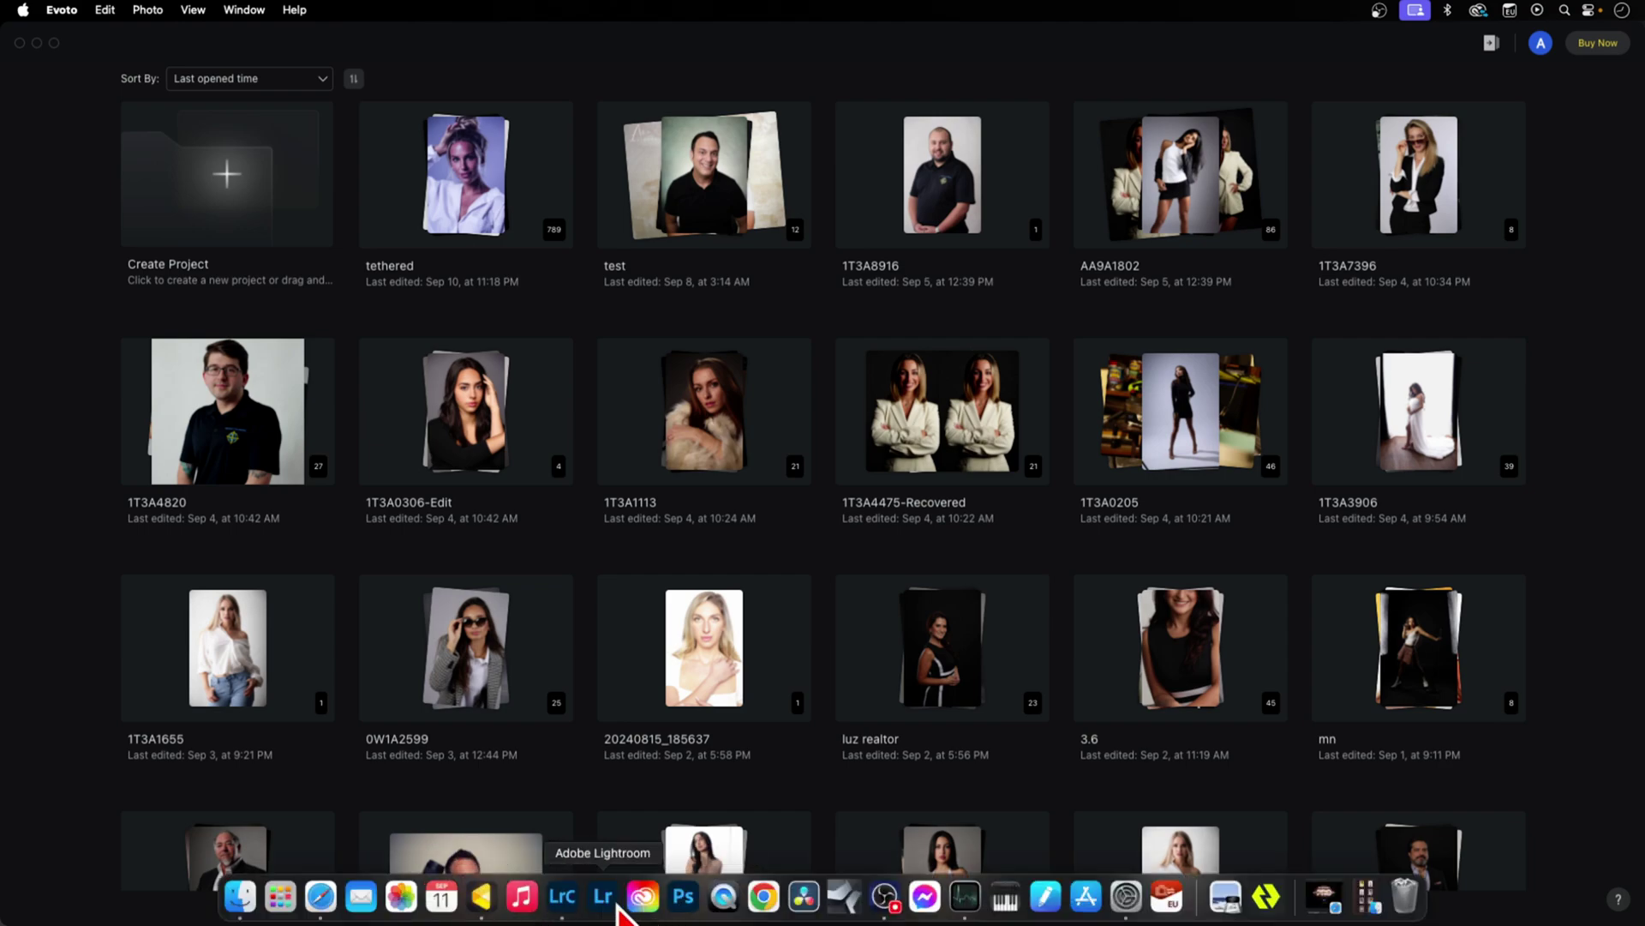
click(573, 902)
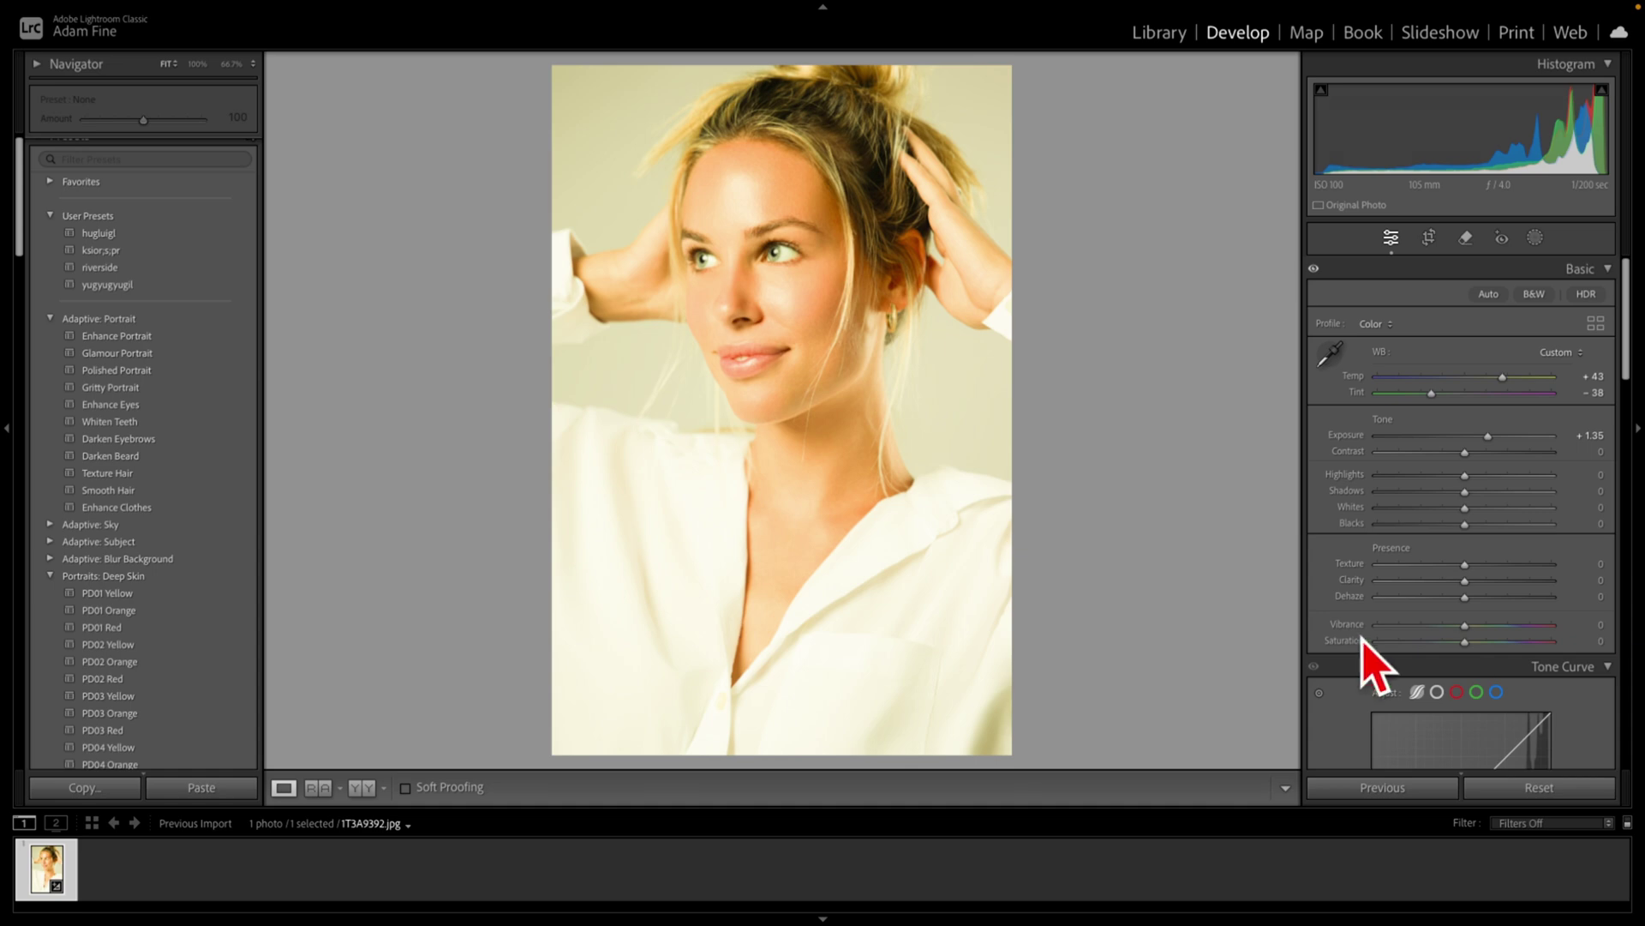
Show the photo's Edit In submenu with the Edit in Evoto option
right_click(827, 340)
mouse_move(883, 506)
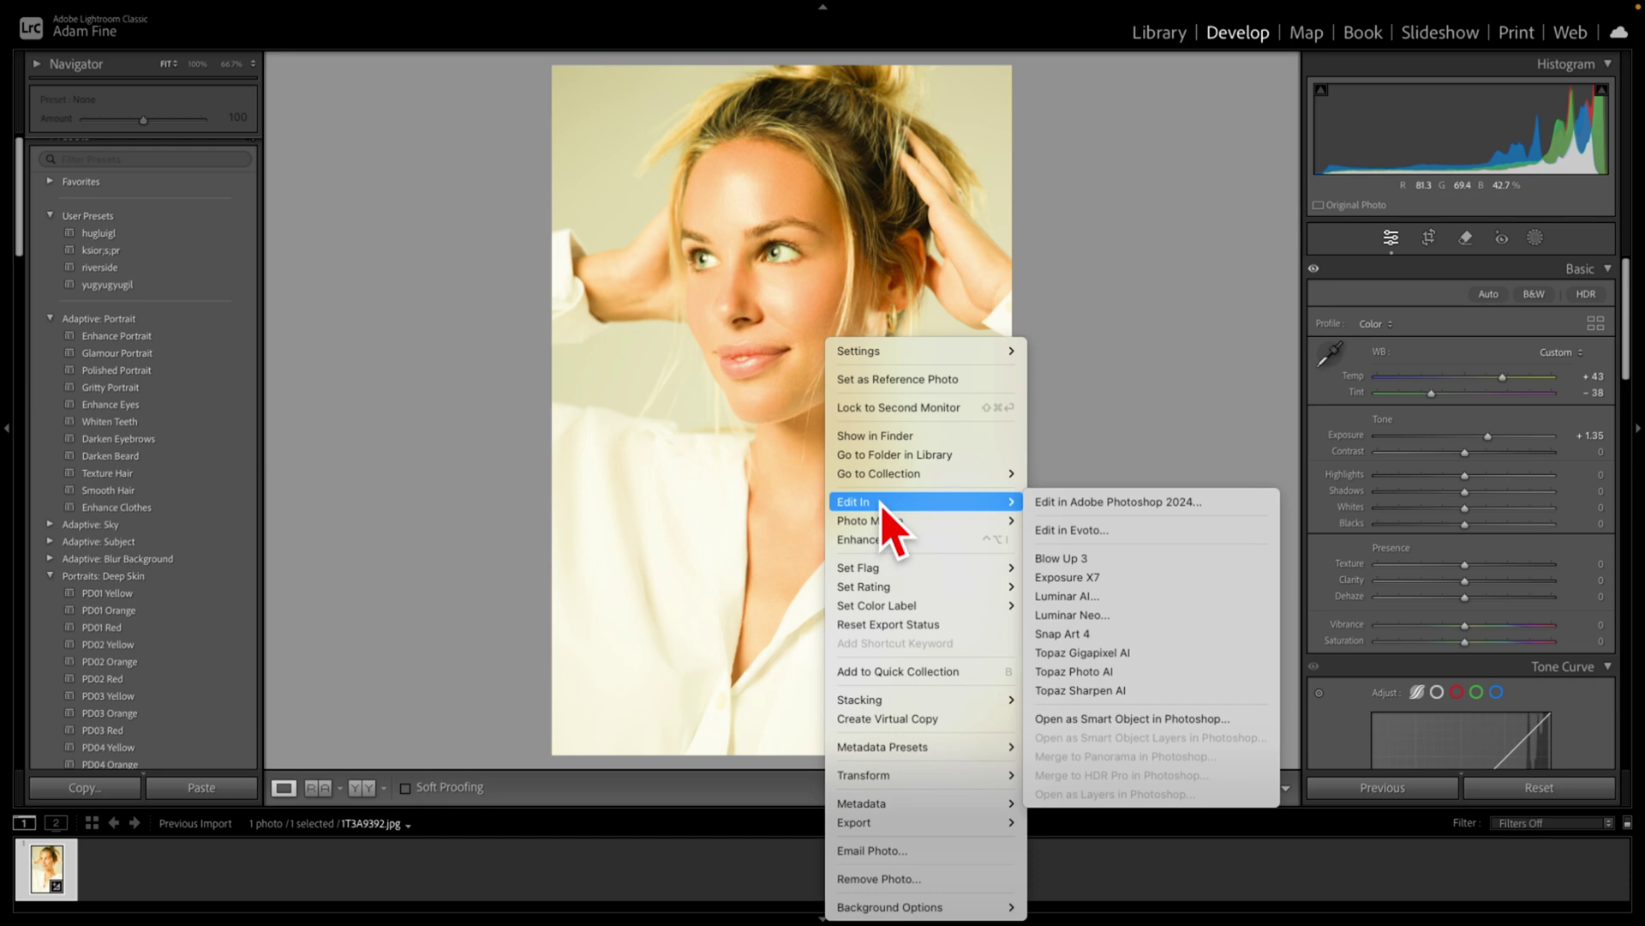
Edit a JPEG copy with Lightroom adjustments in Evoto, creating 1T3A9392-Edit.jpg
click(1080, 530)
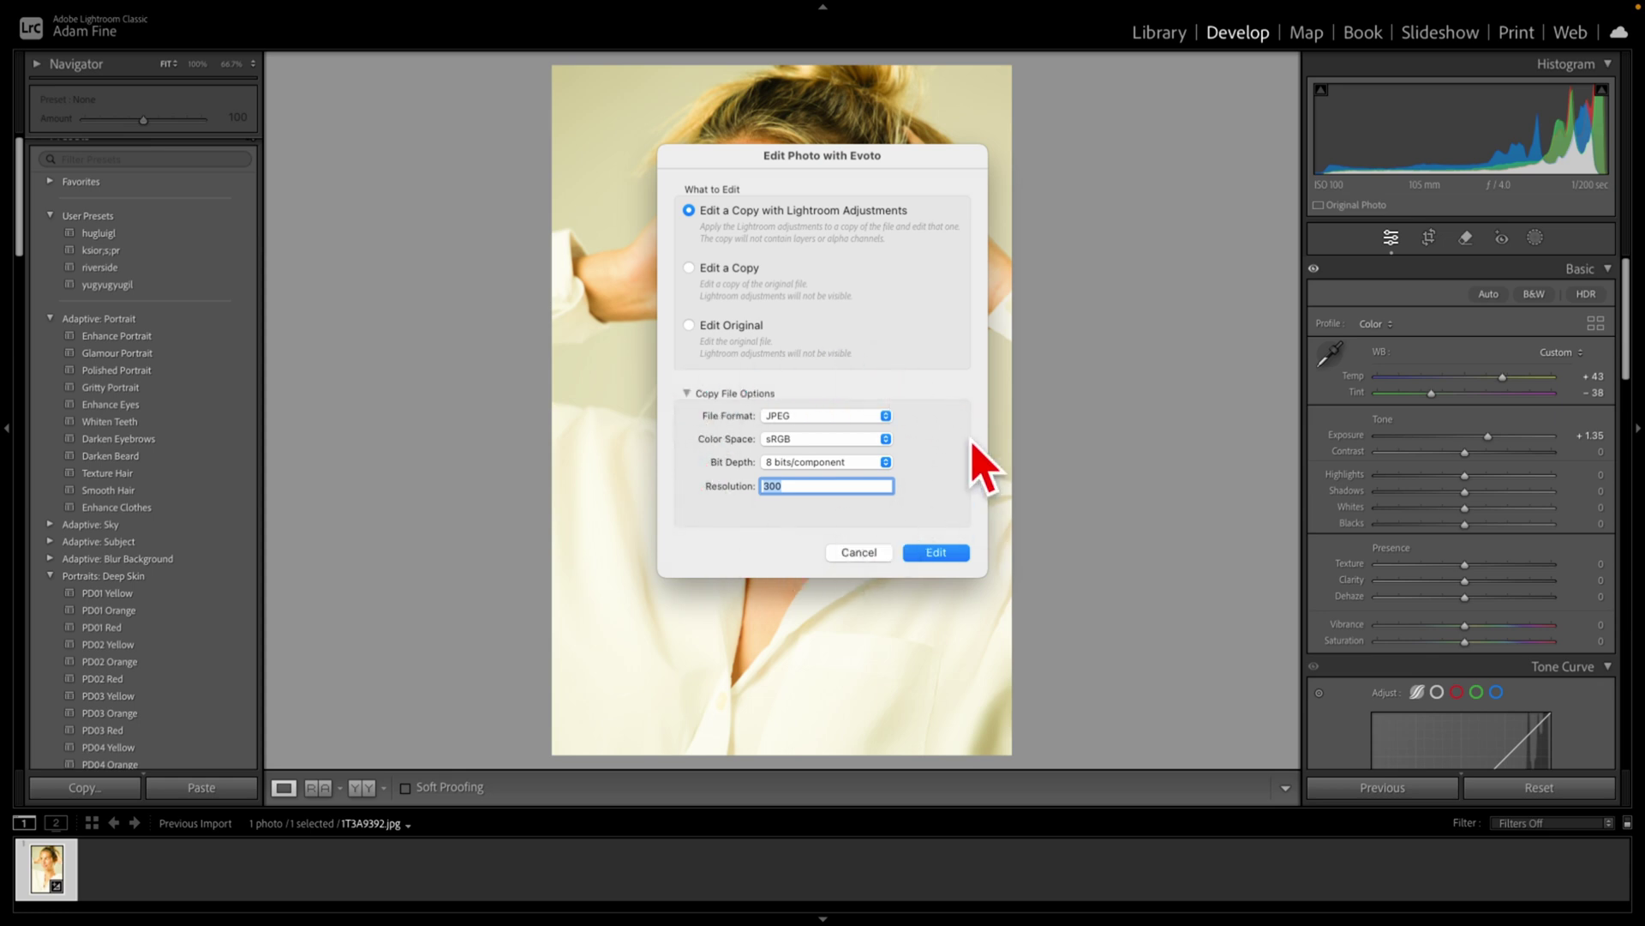
click(880, 416)
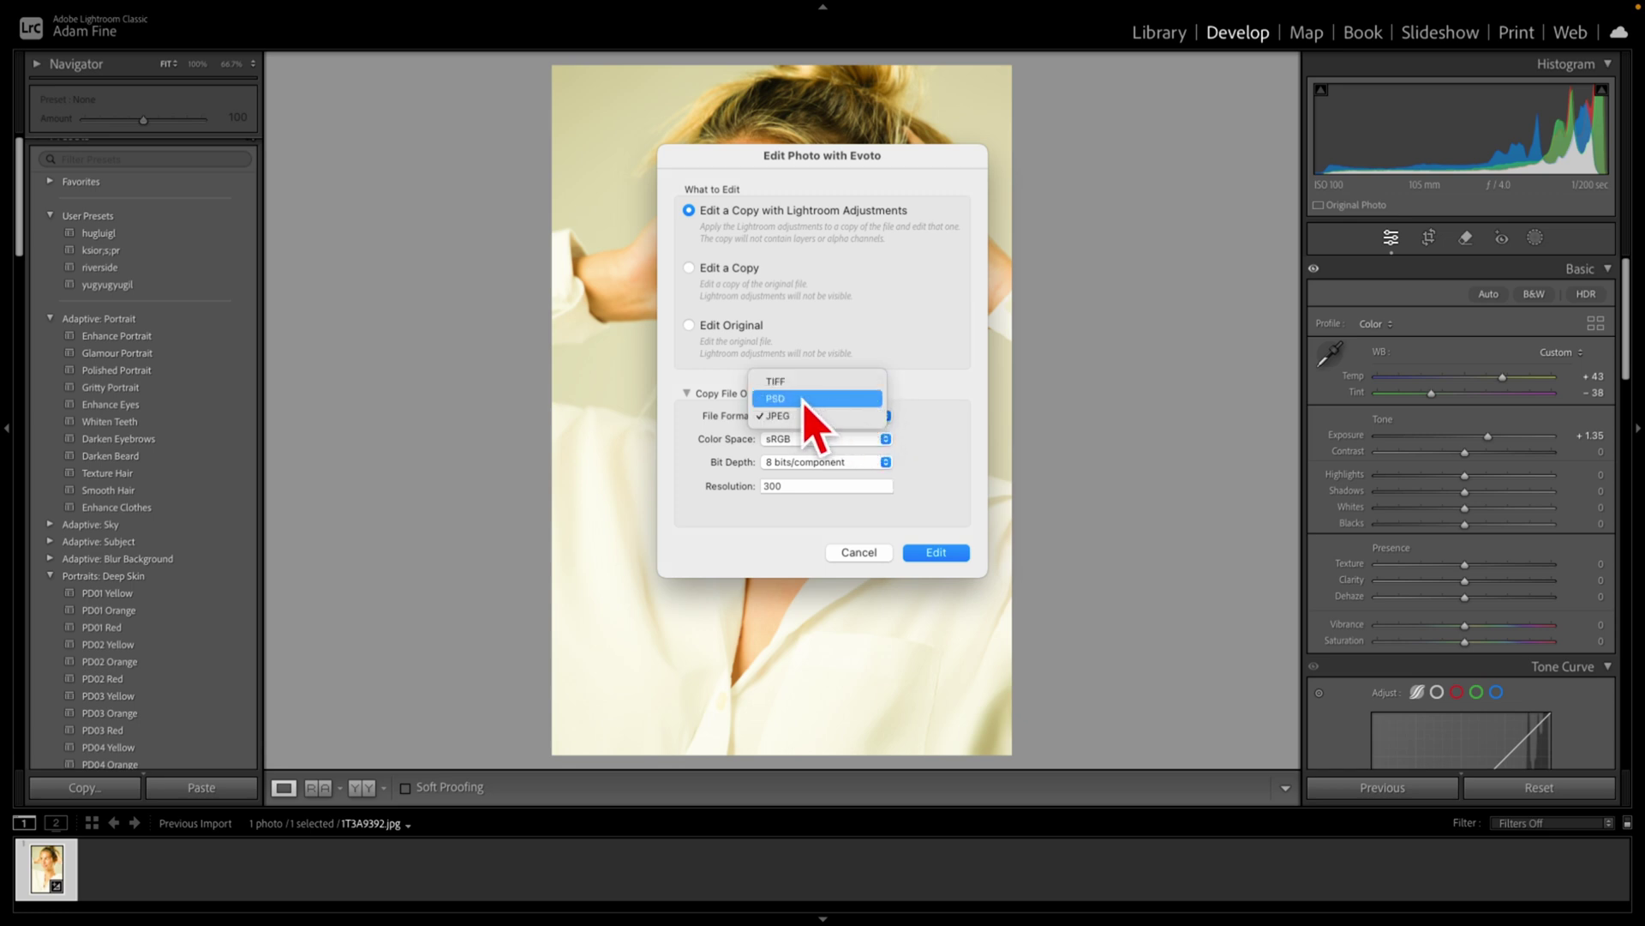
click(925, 397)
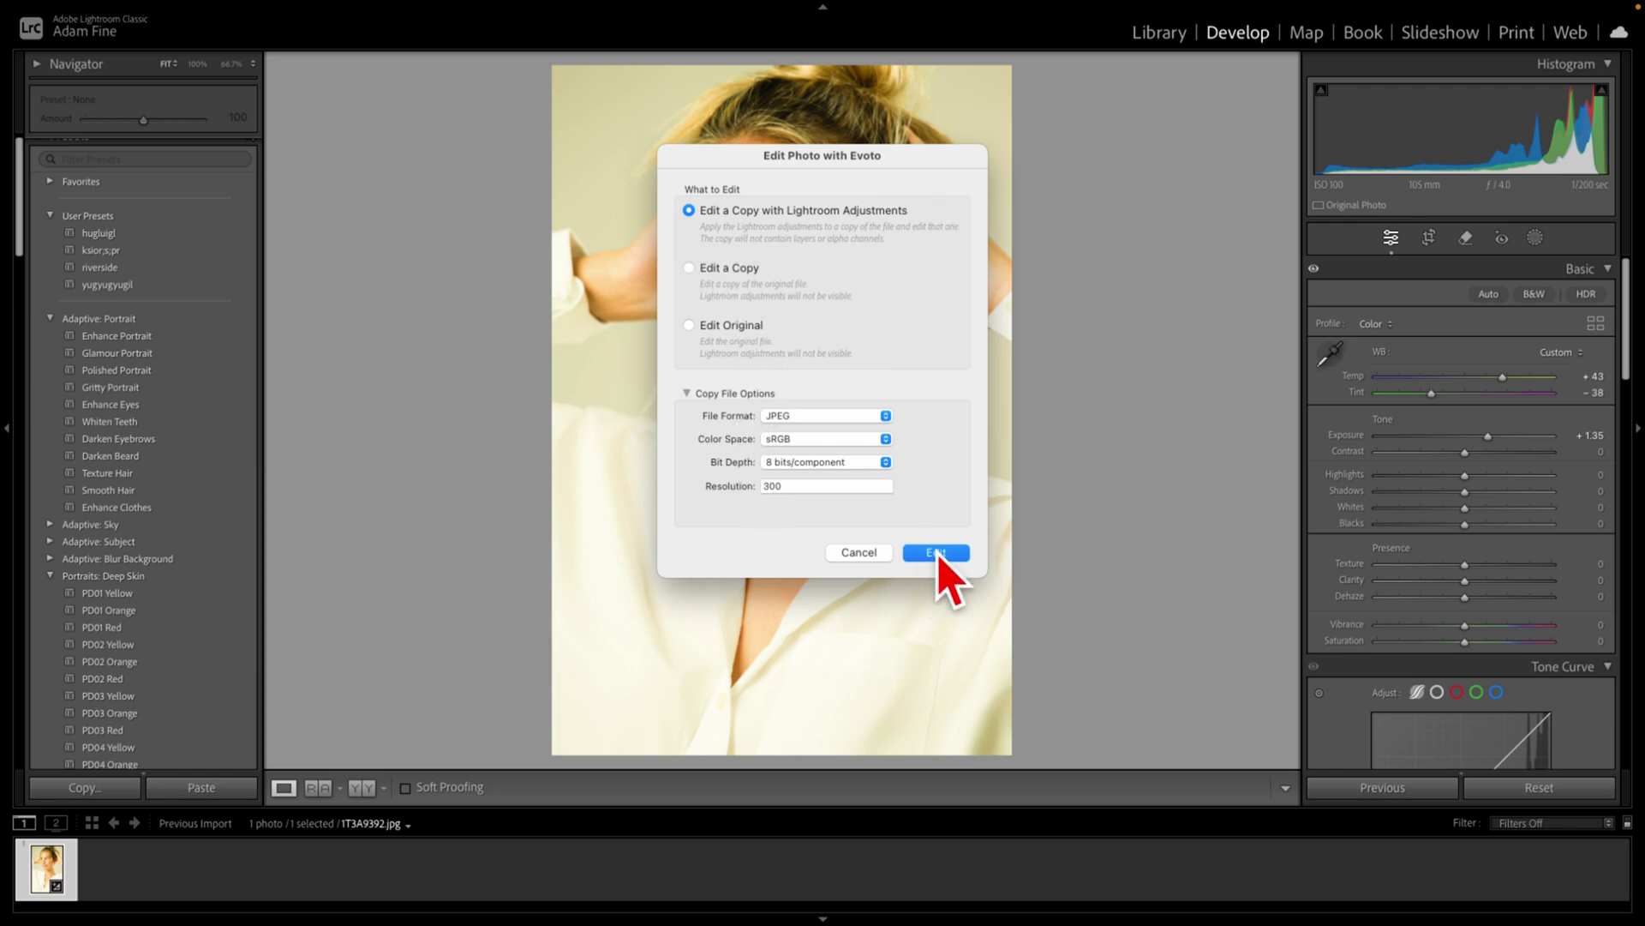
click(936, 552)
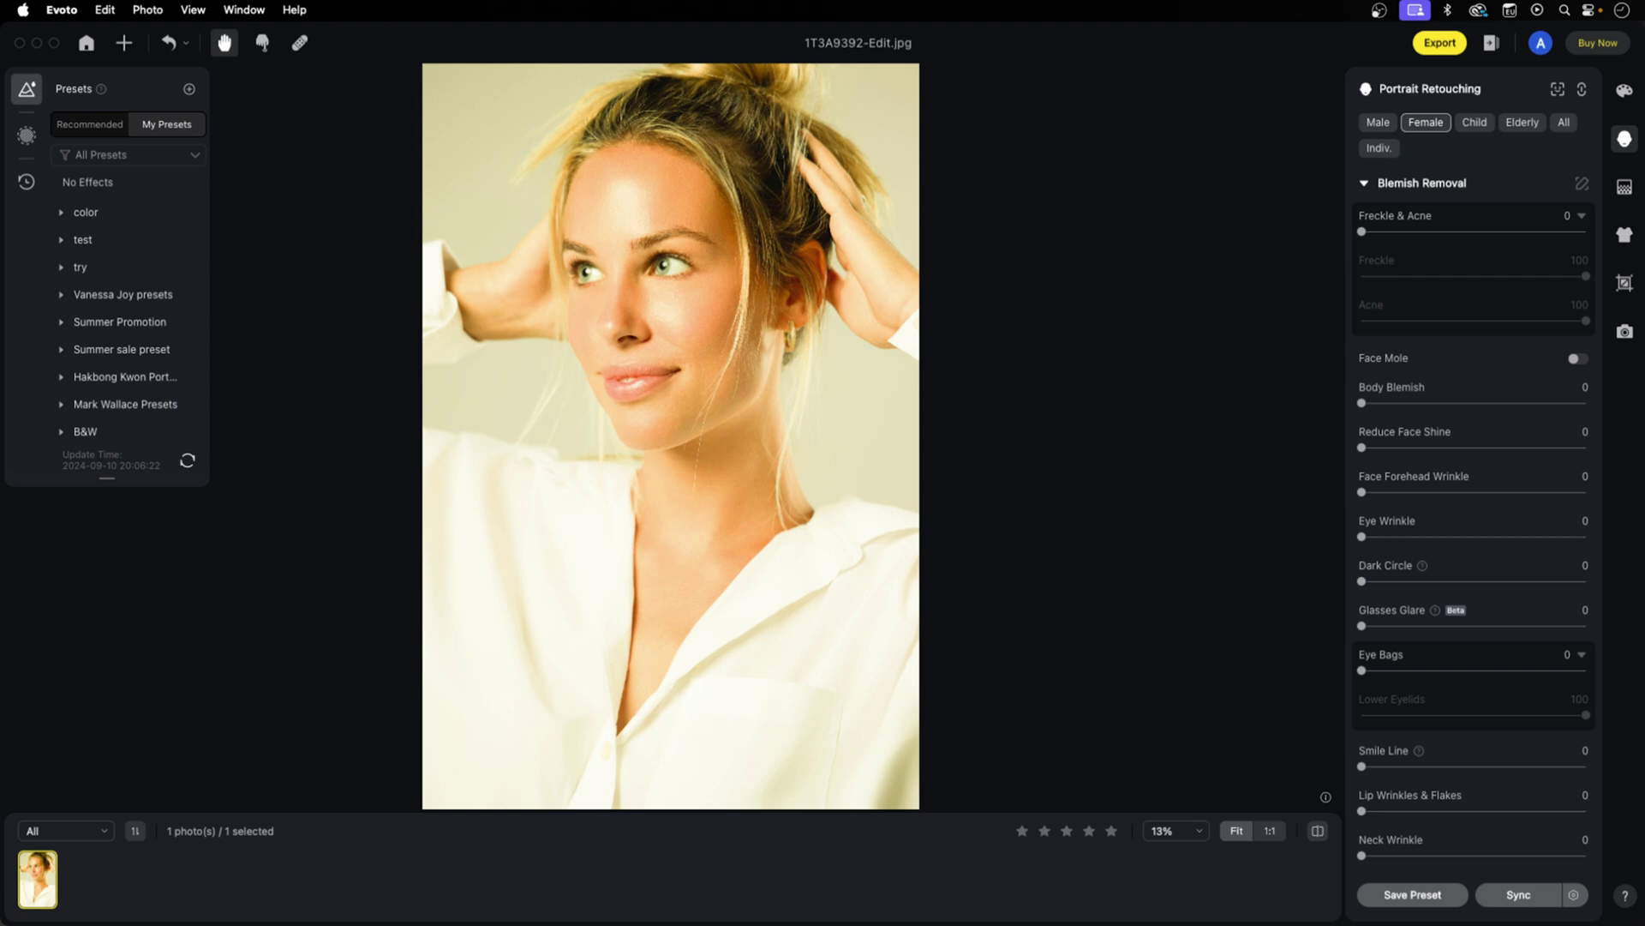
Tint the hair with H03 at Amount 95, set High Cranial Top 63, and compare
scroll(1457, 771, down, 10)
click(1553, 852)
scroll(1414, 600, down, 4)
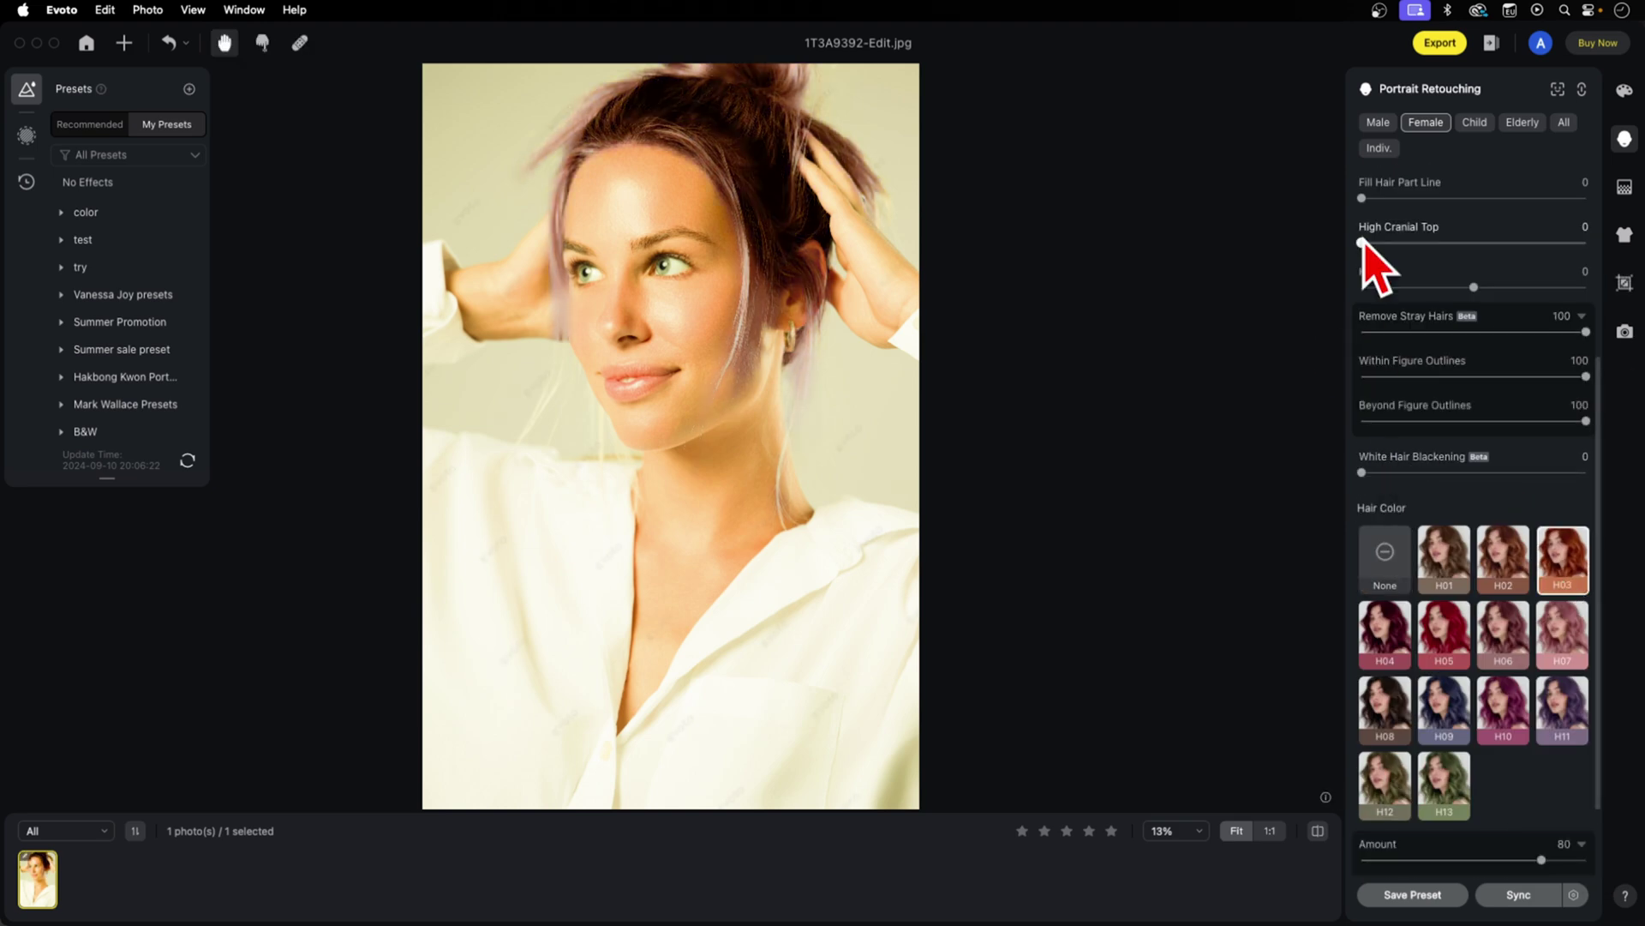
drag(1363, 242, 1503, 243)
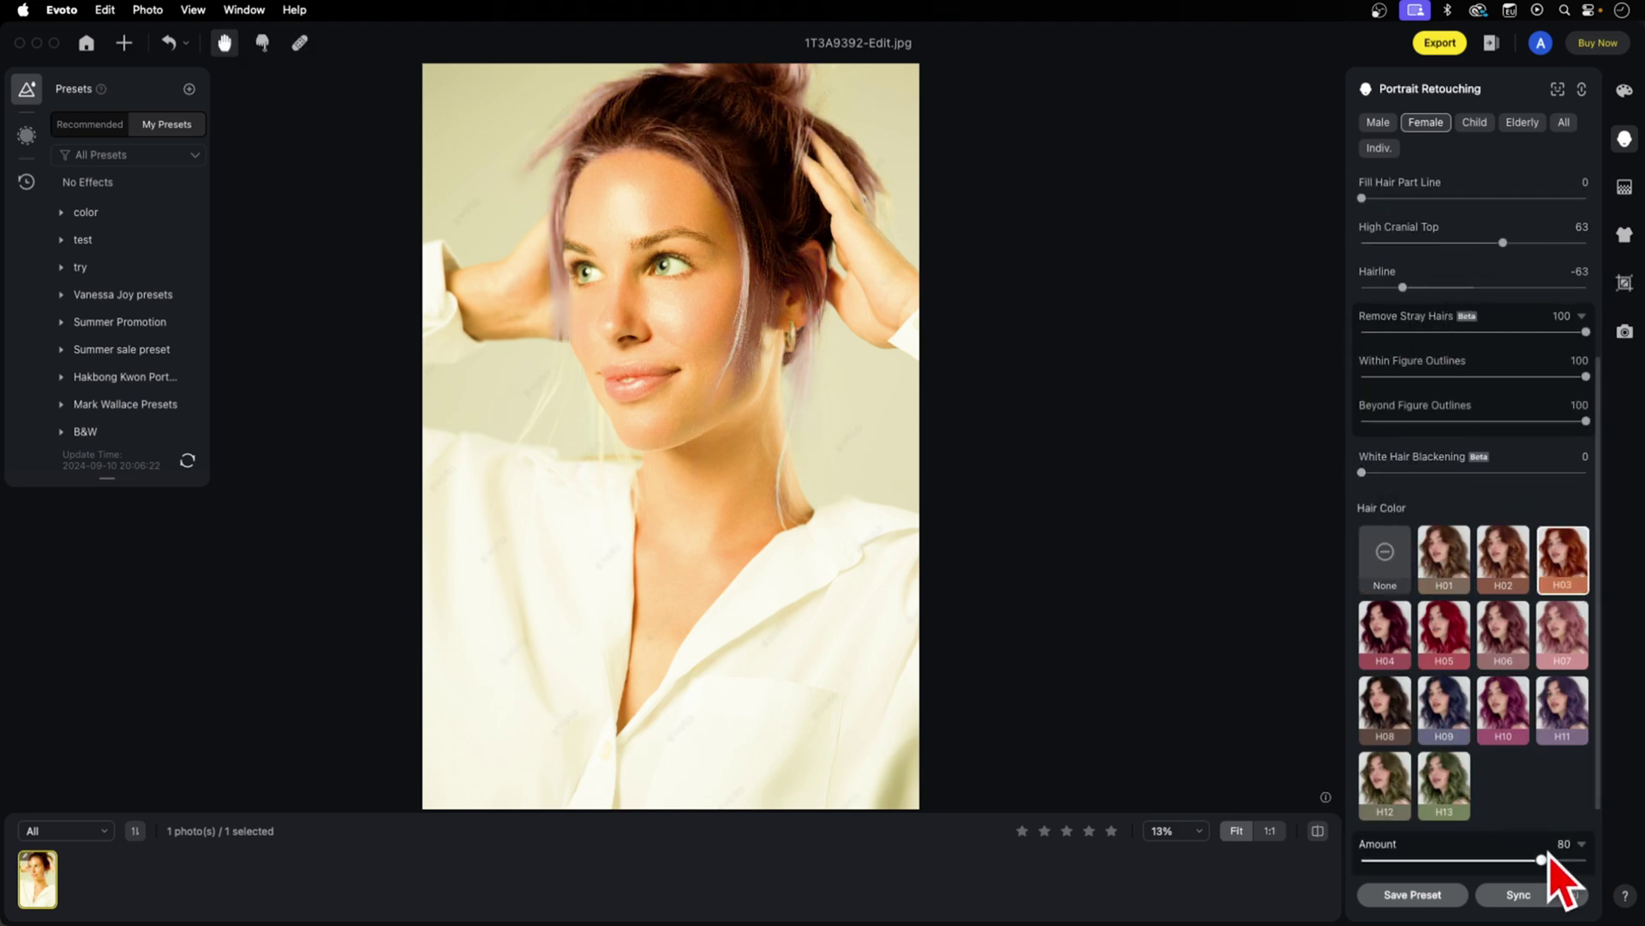
drag(1548, 853, 1576, 857)
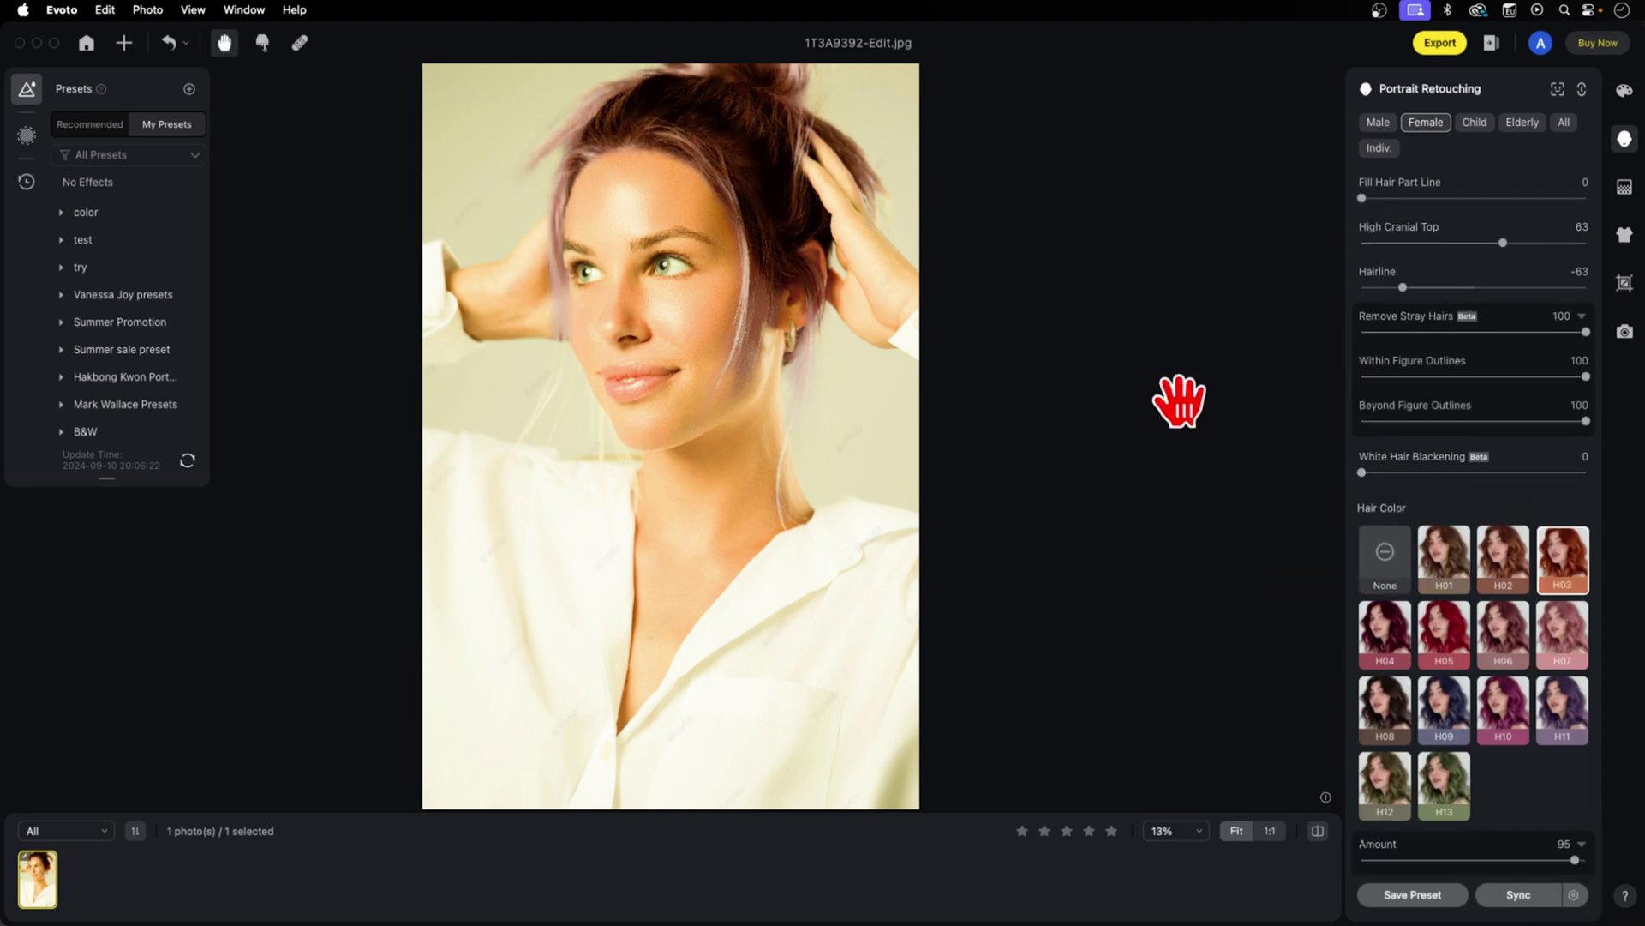
mouse_move(1368, 860)
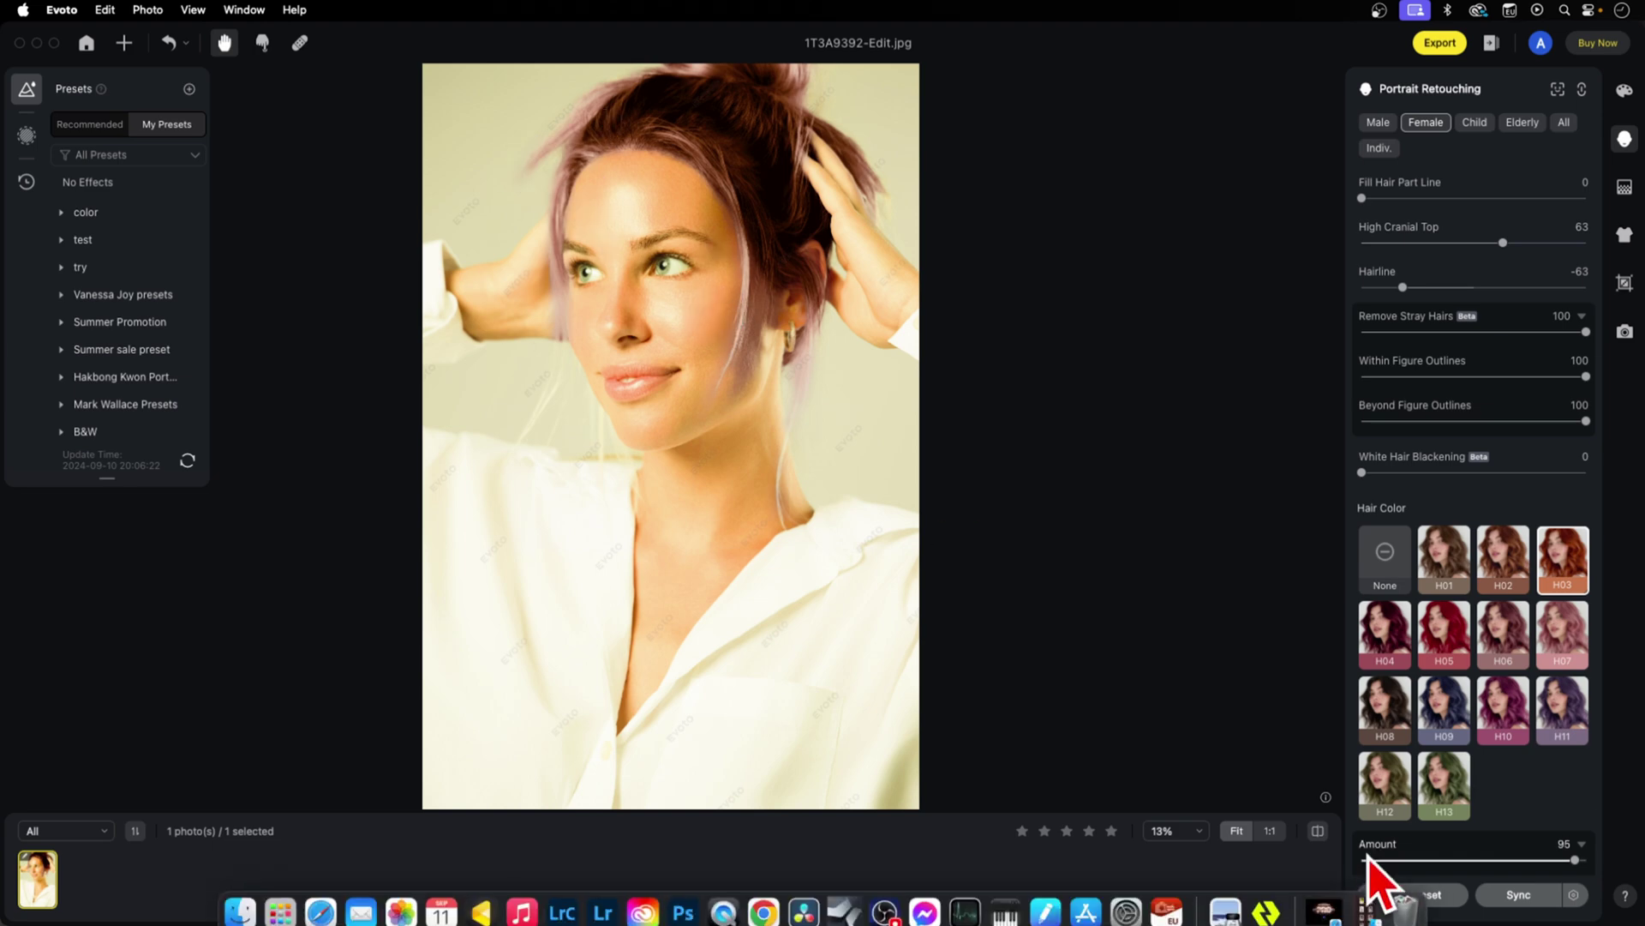
click(1318, 831)
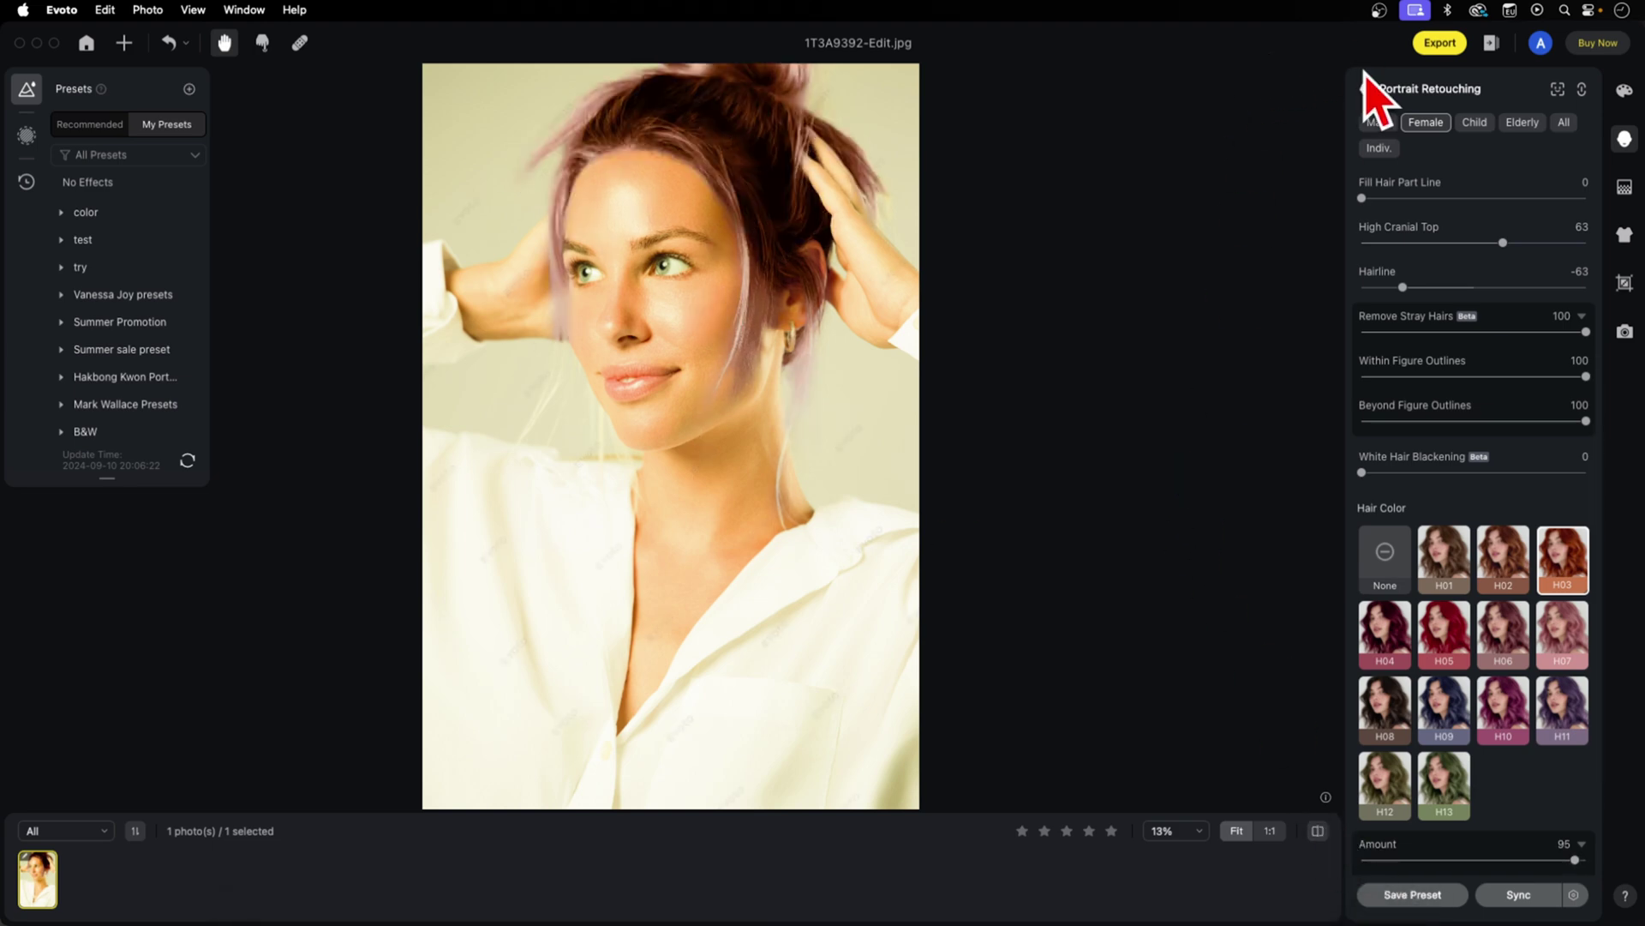
Export the retouched portrait so it replaces the existing 1T3A9392-Edit.jpg
click(1441, 43)
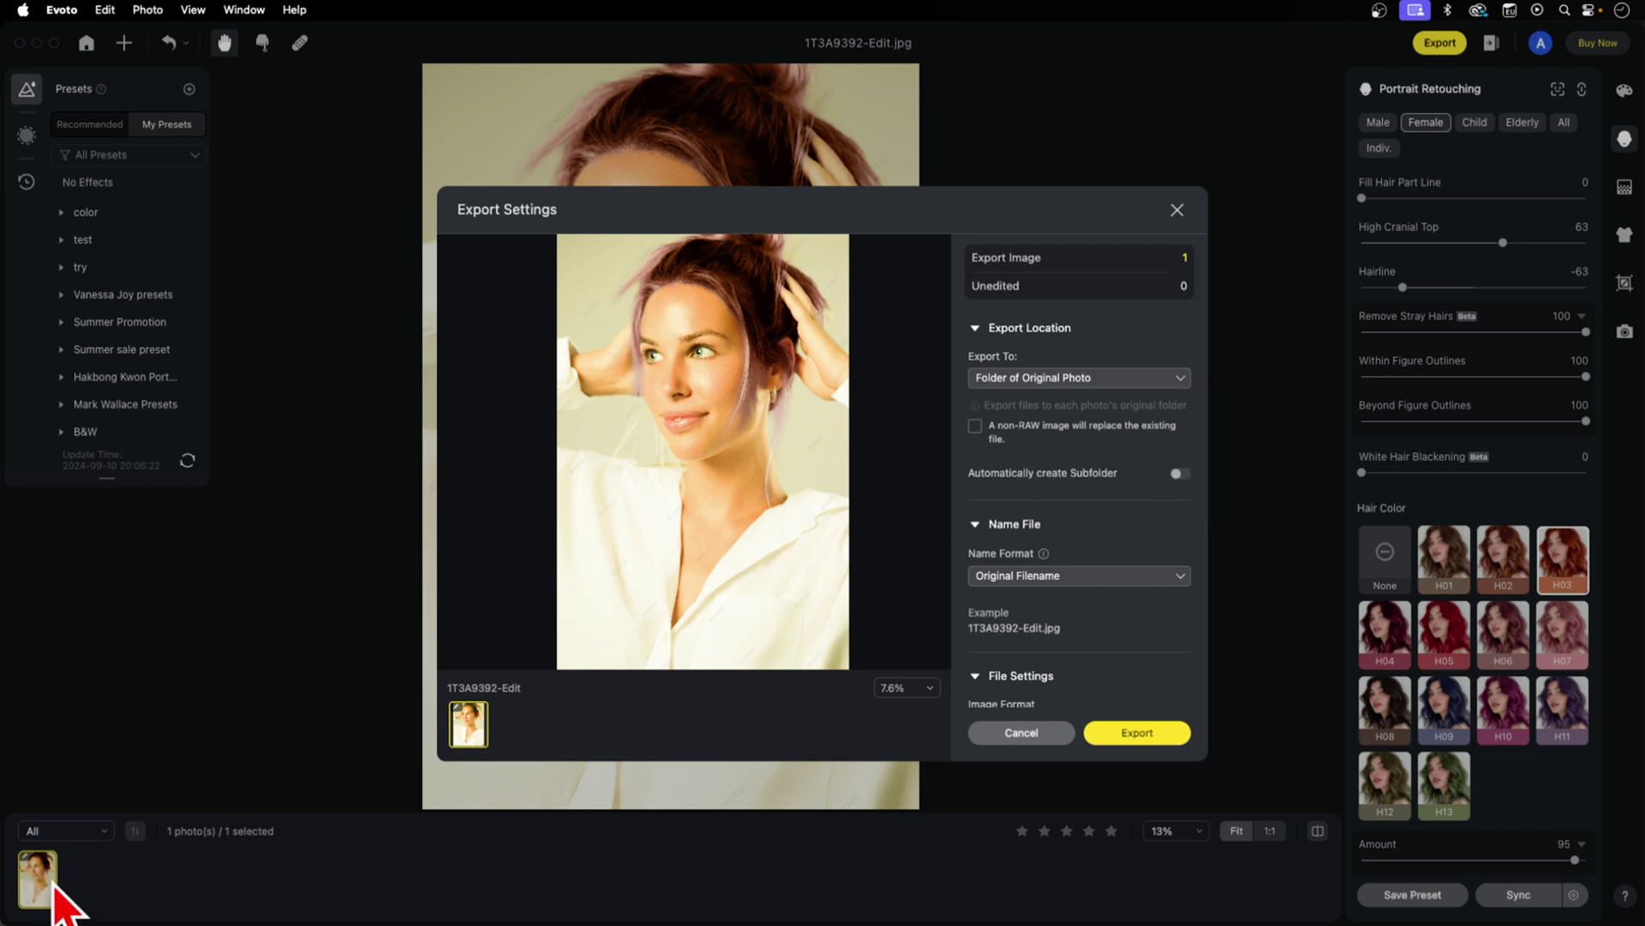
click(975, 426)
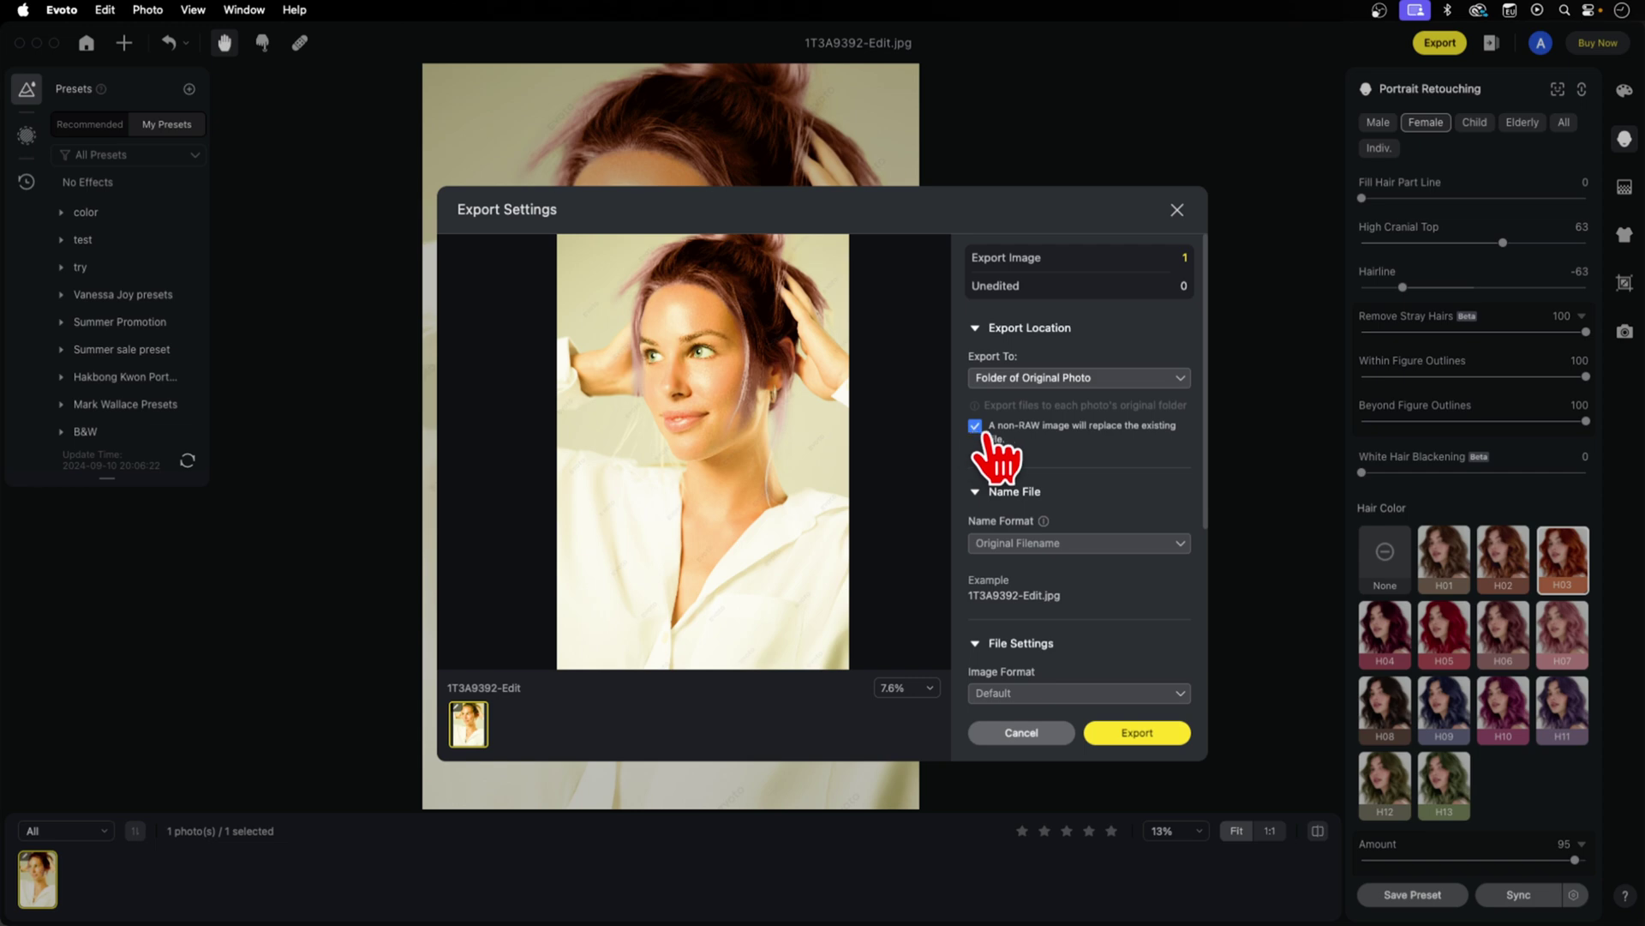
click(1141, 734)
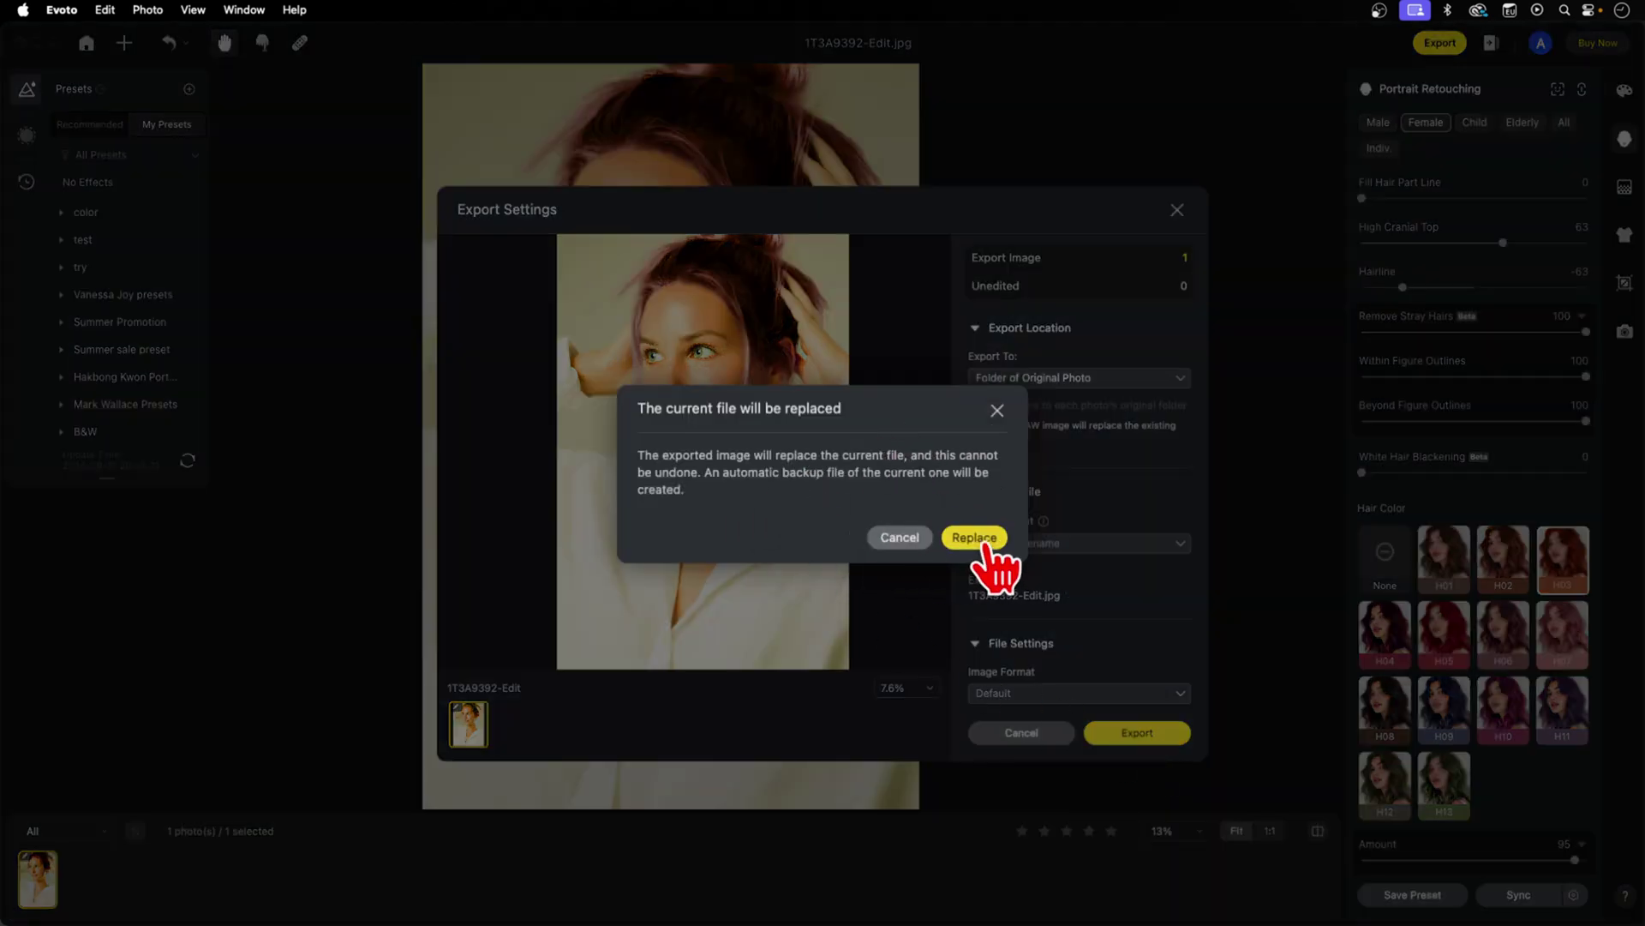
Back in Lightroom Classic, reset the second photo's Tint, Temp and Exposure to 0
mouse_move(683, 919)
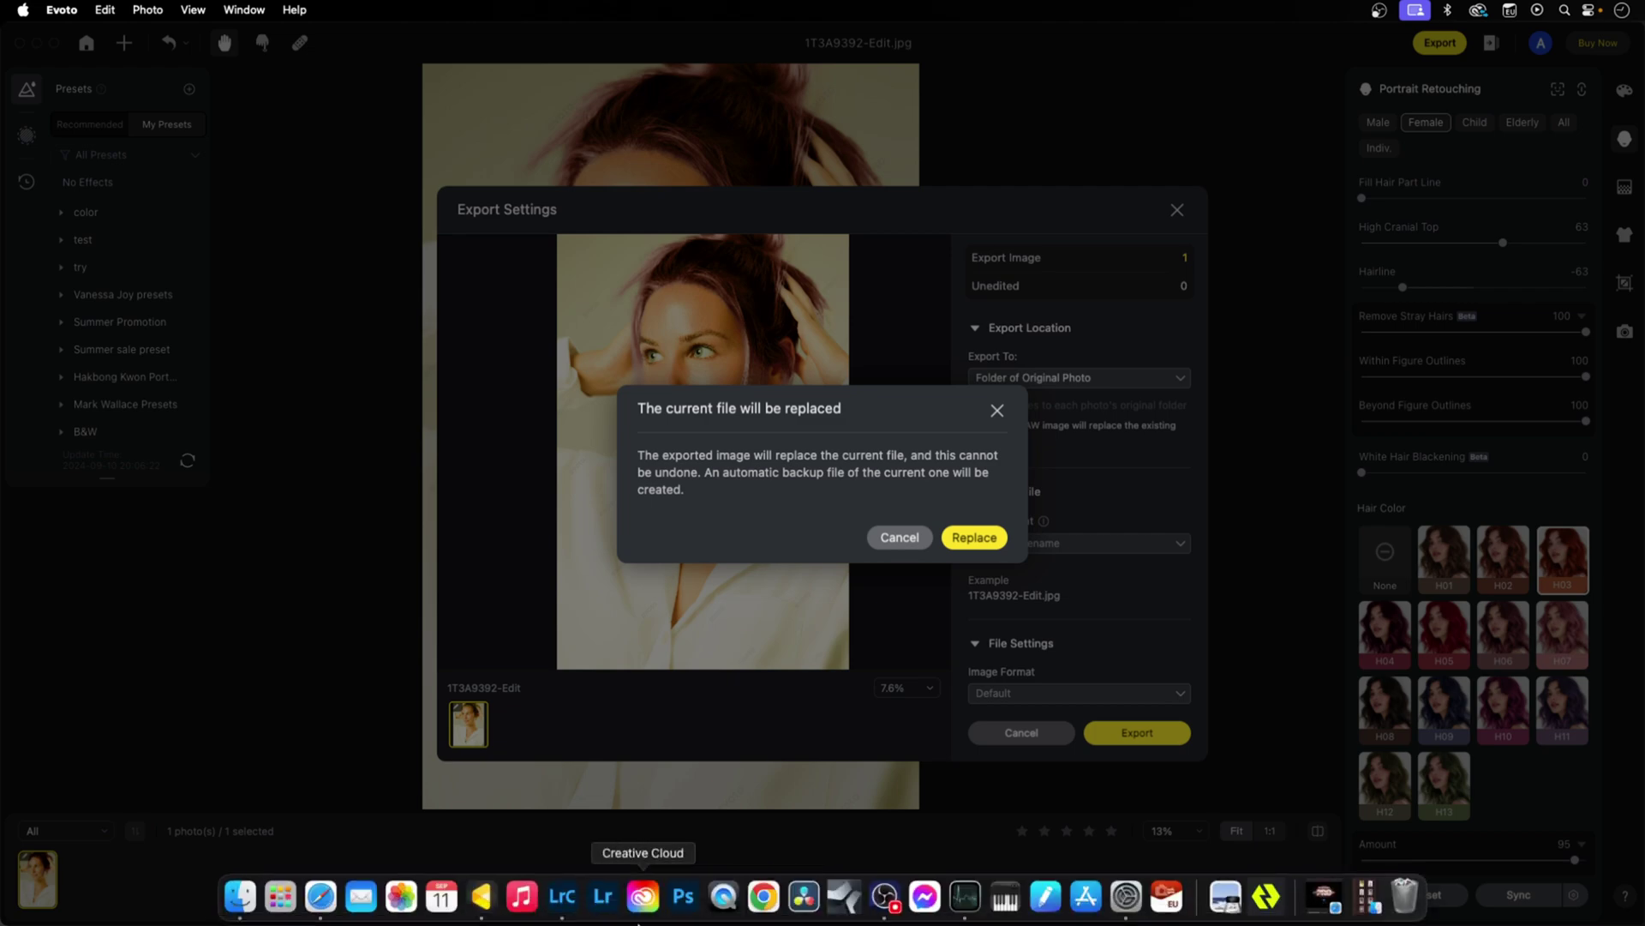
click(566, 907)
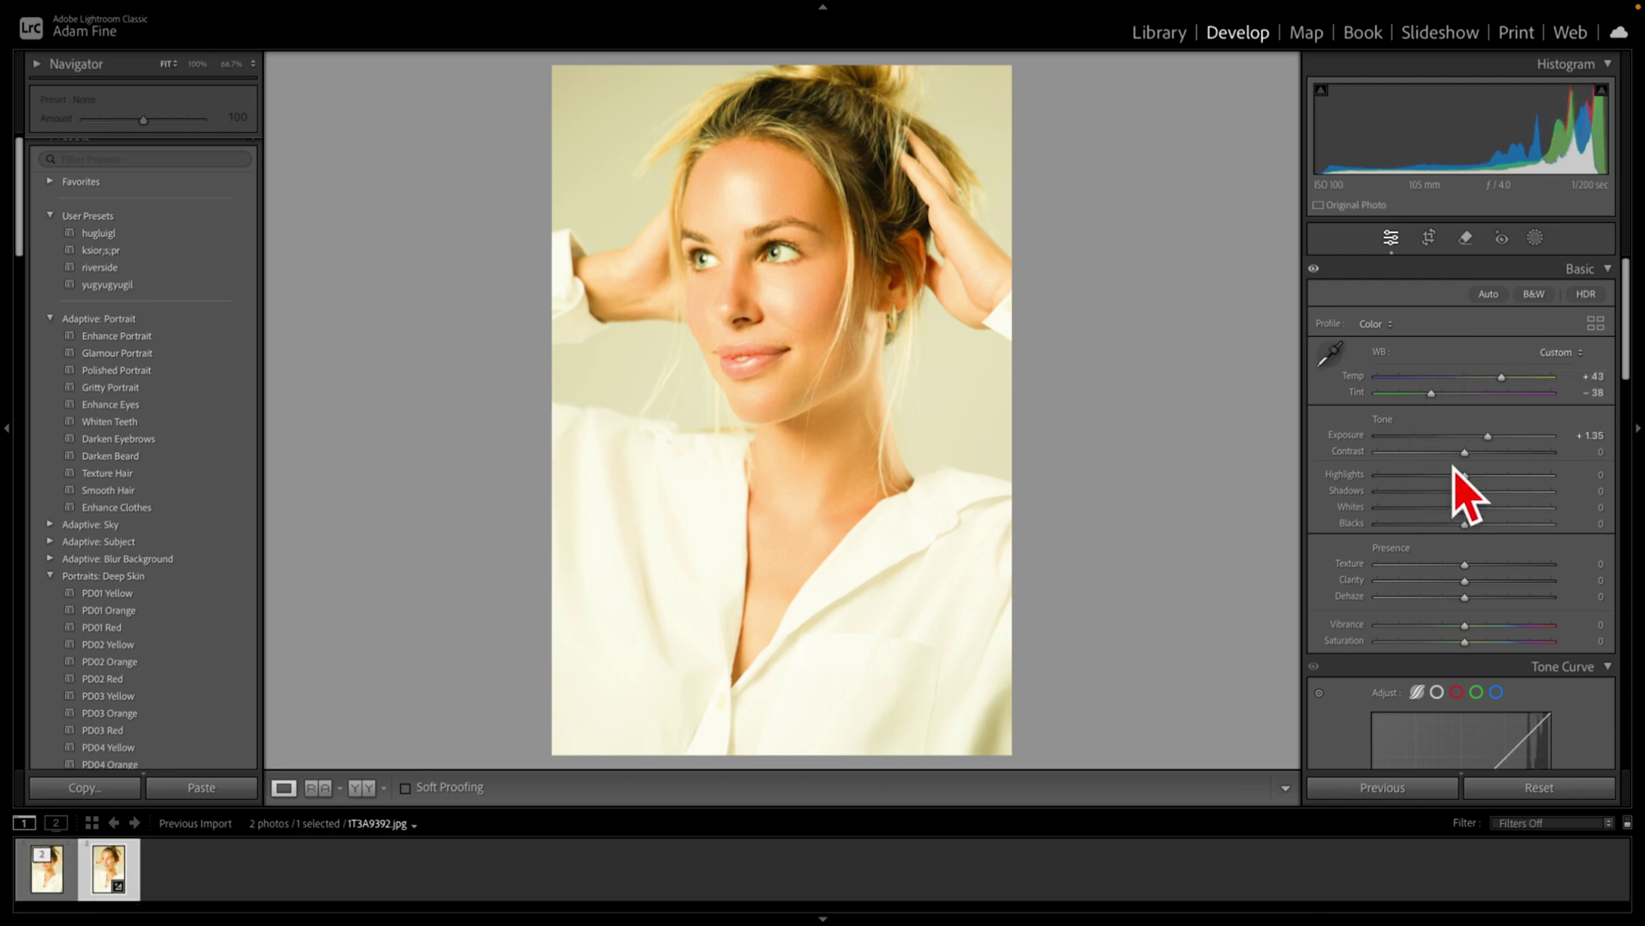
double_click(1431, 392)
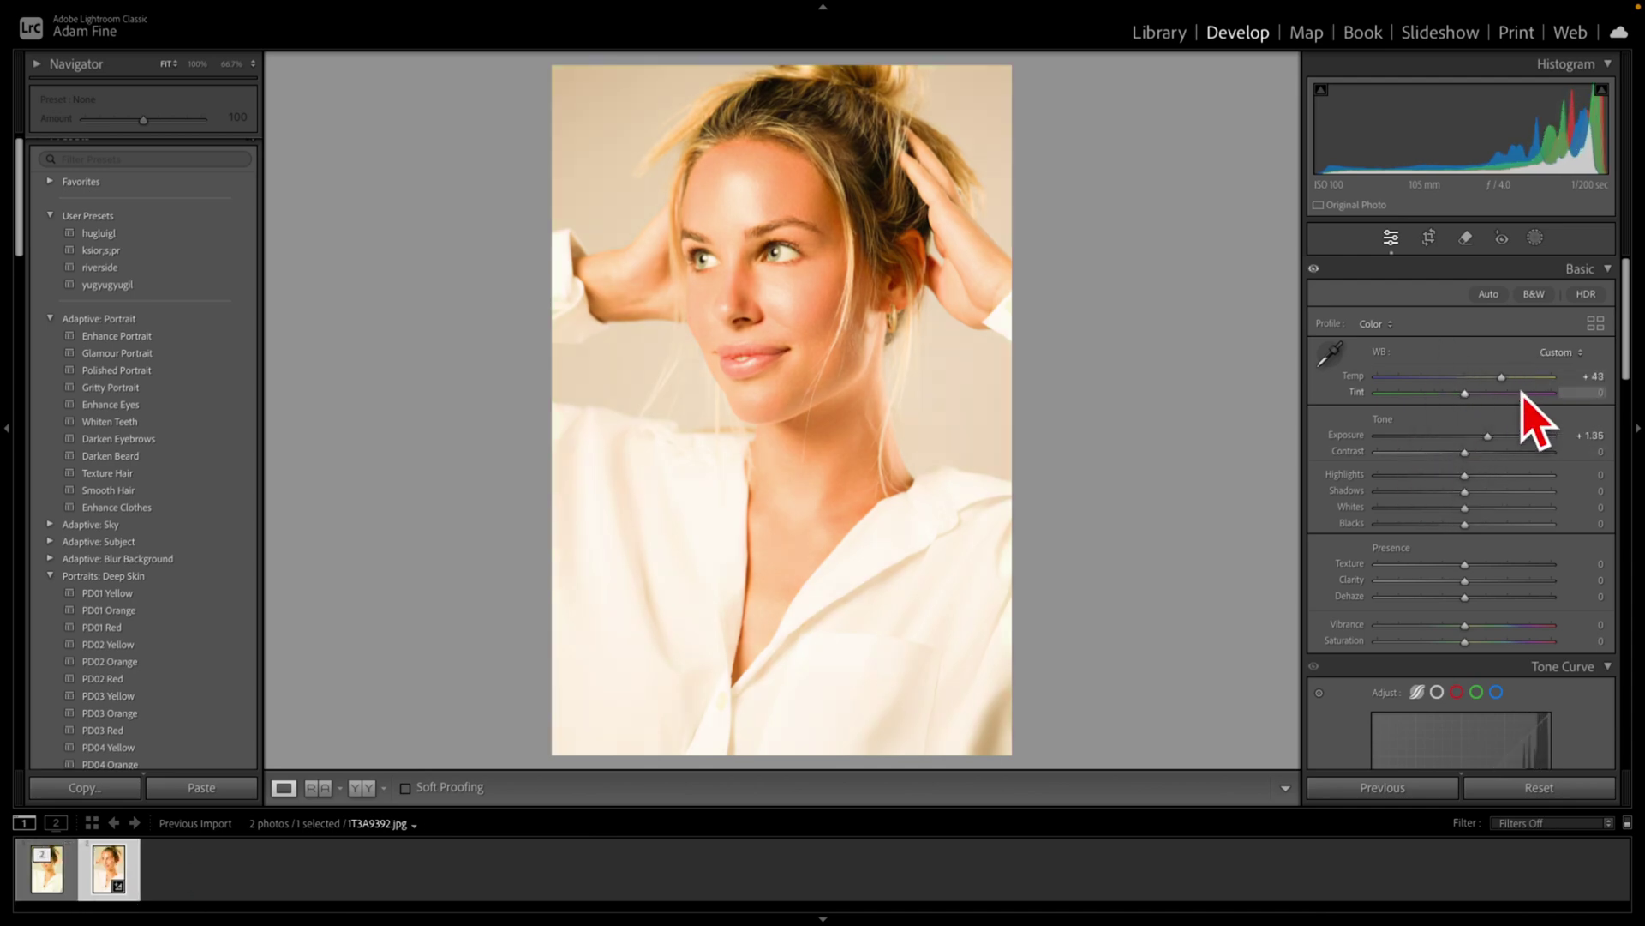
double_click(1500, 376)
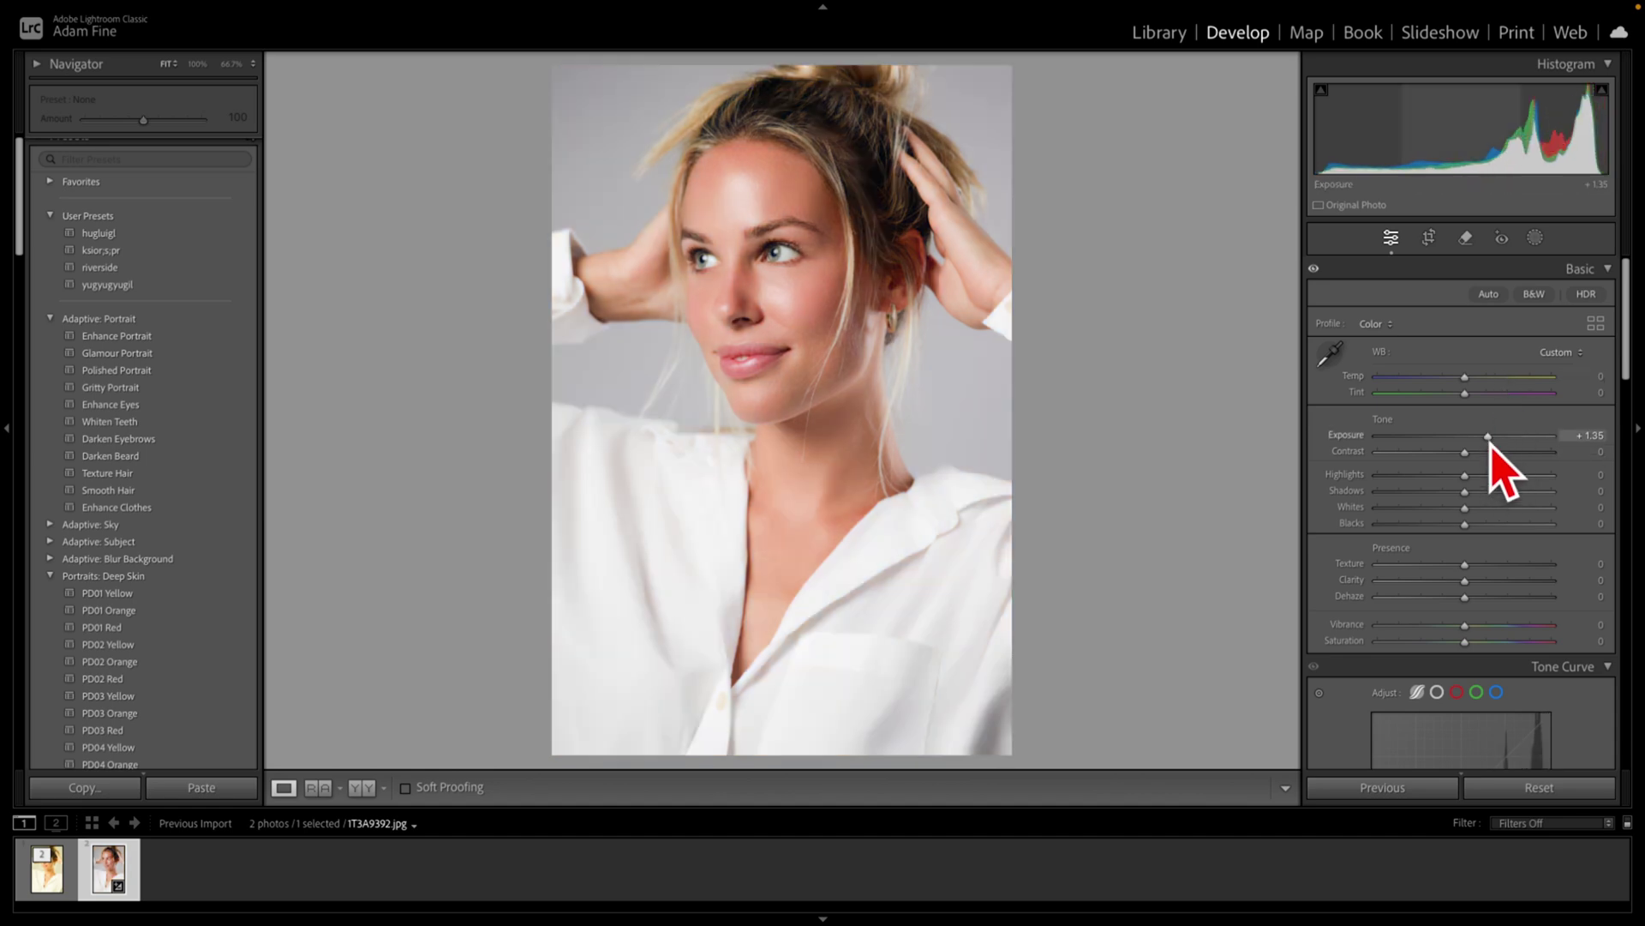
double_click(1489, 436)
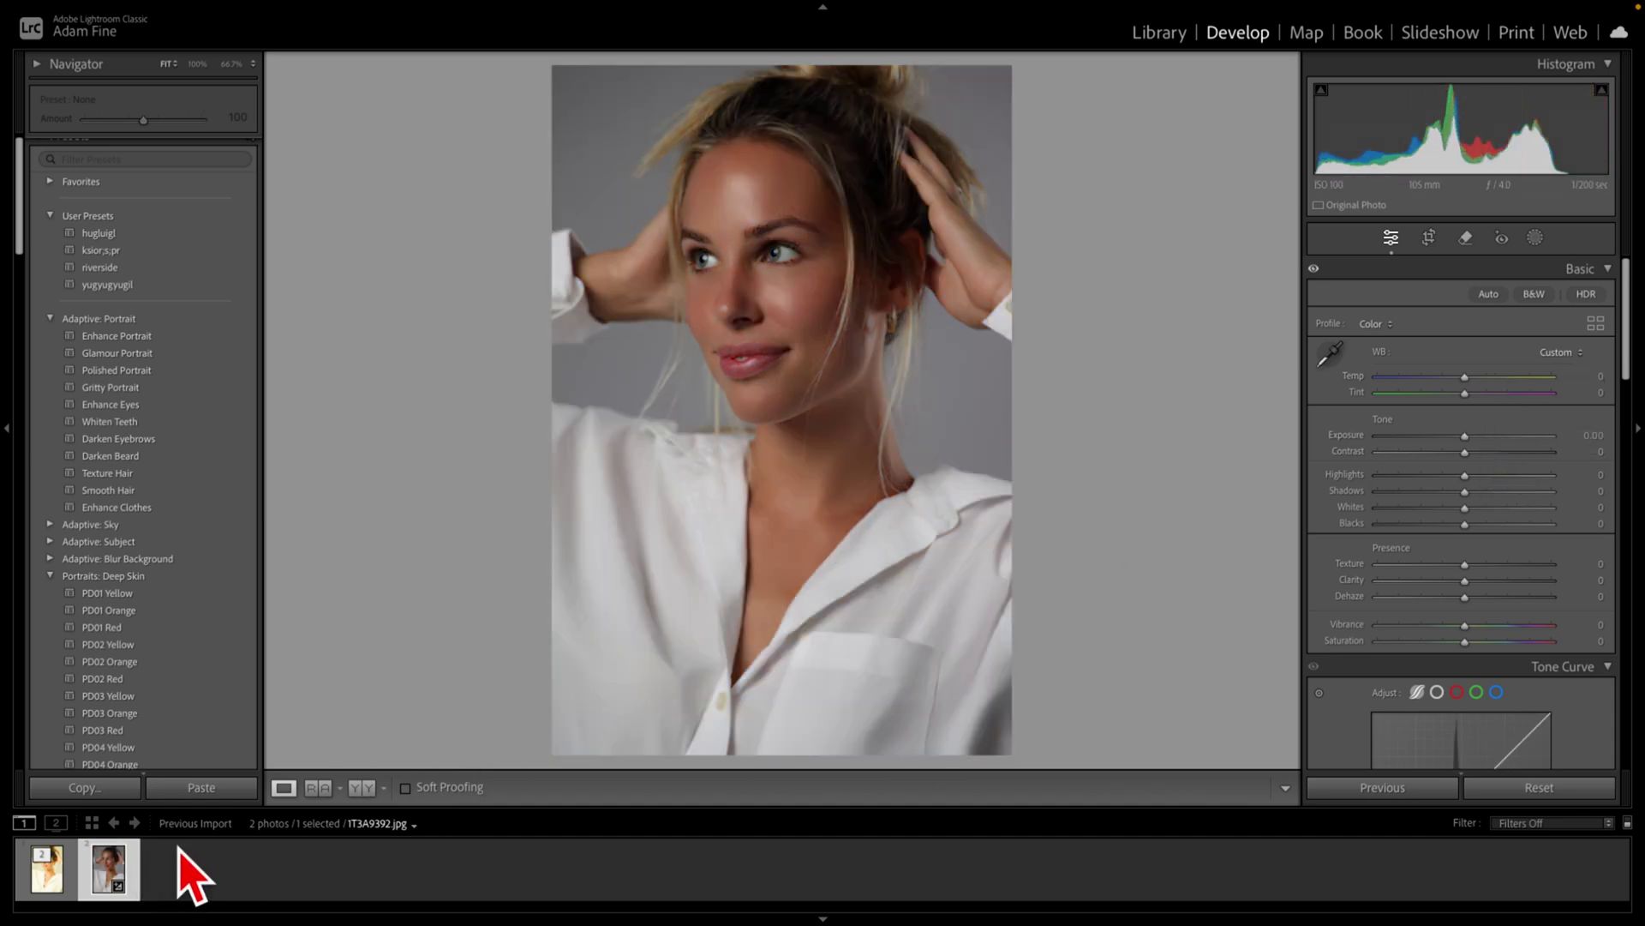
Switch between filmstrip thumbnails to display the warm 1T3A9392-Edit.jpg
click(69, 867)
click(48, 872)
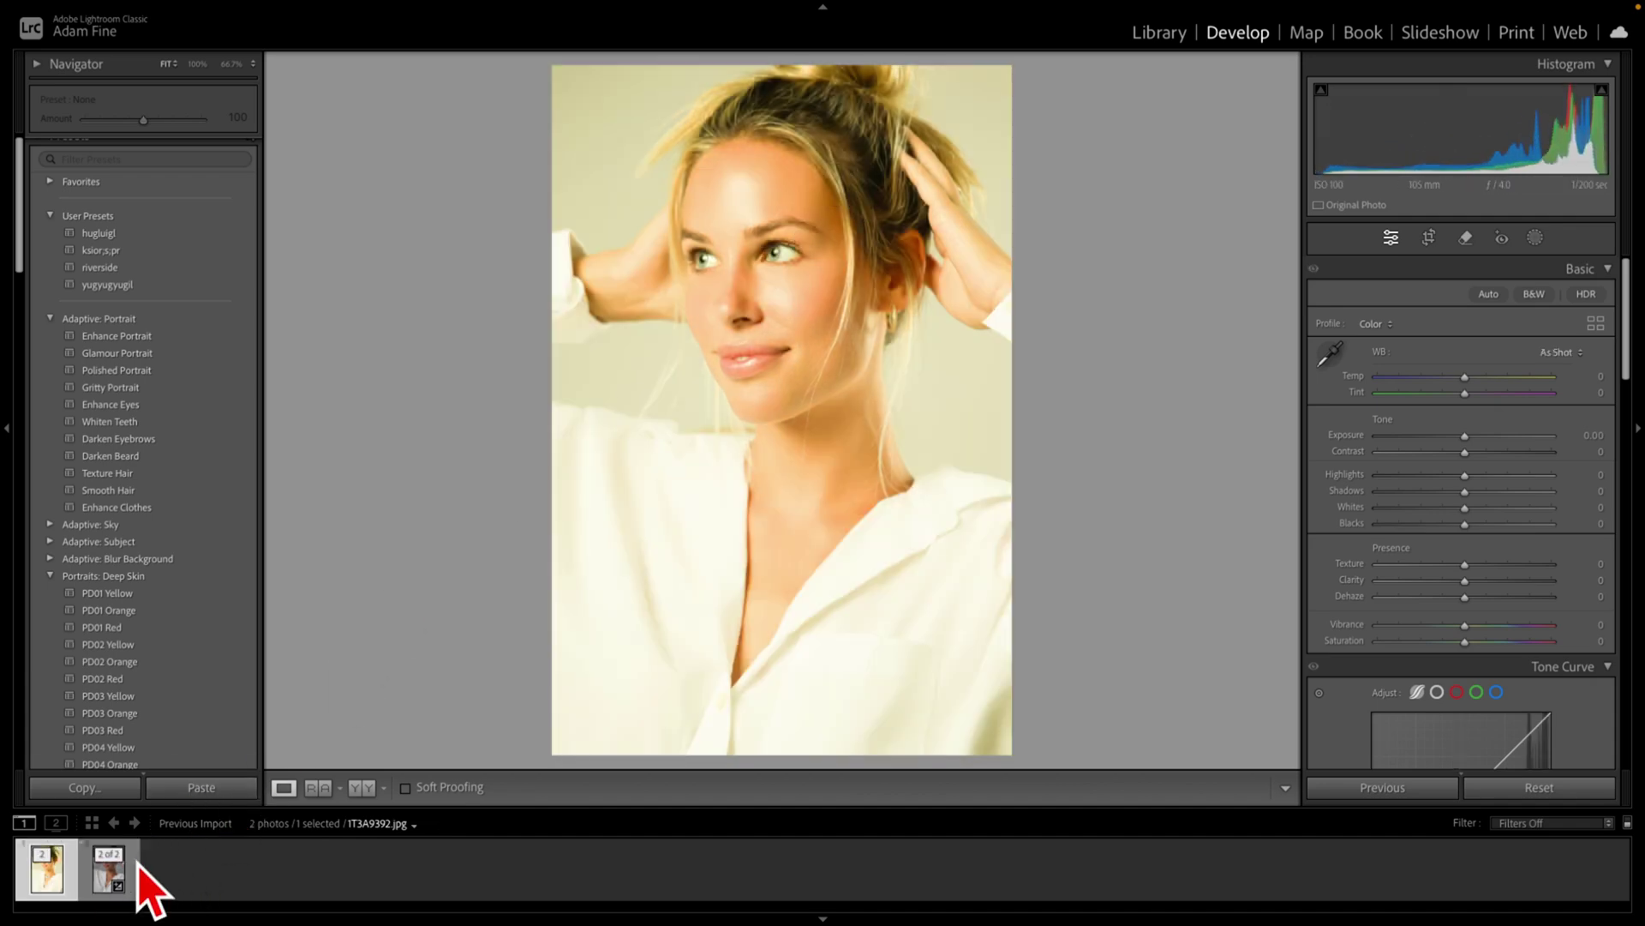
click(110, 870)
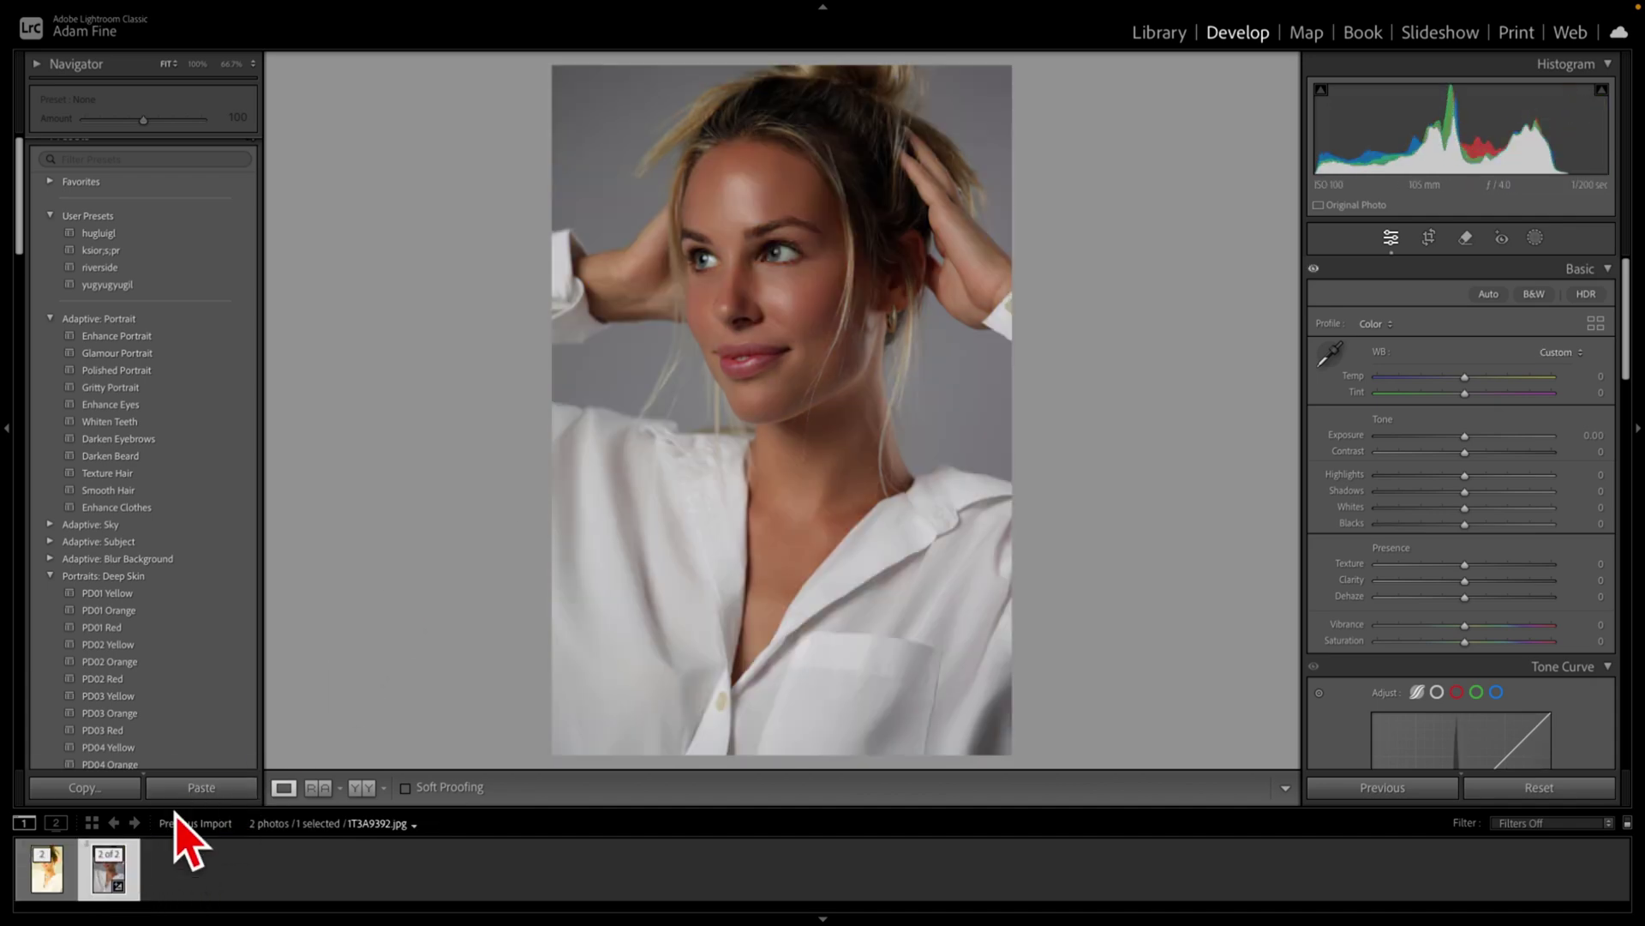
mouse_move(683, 912)
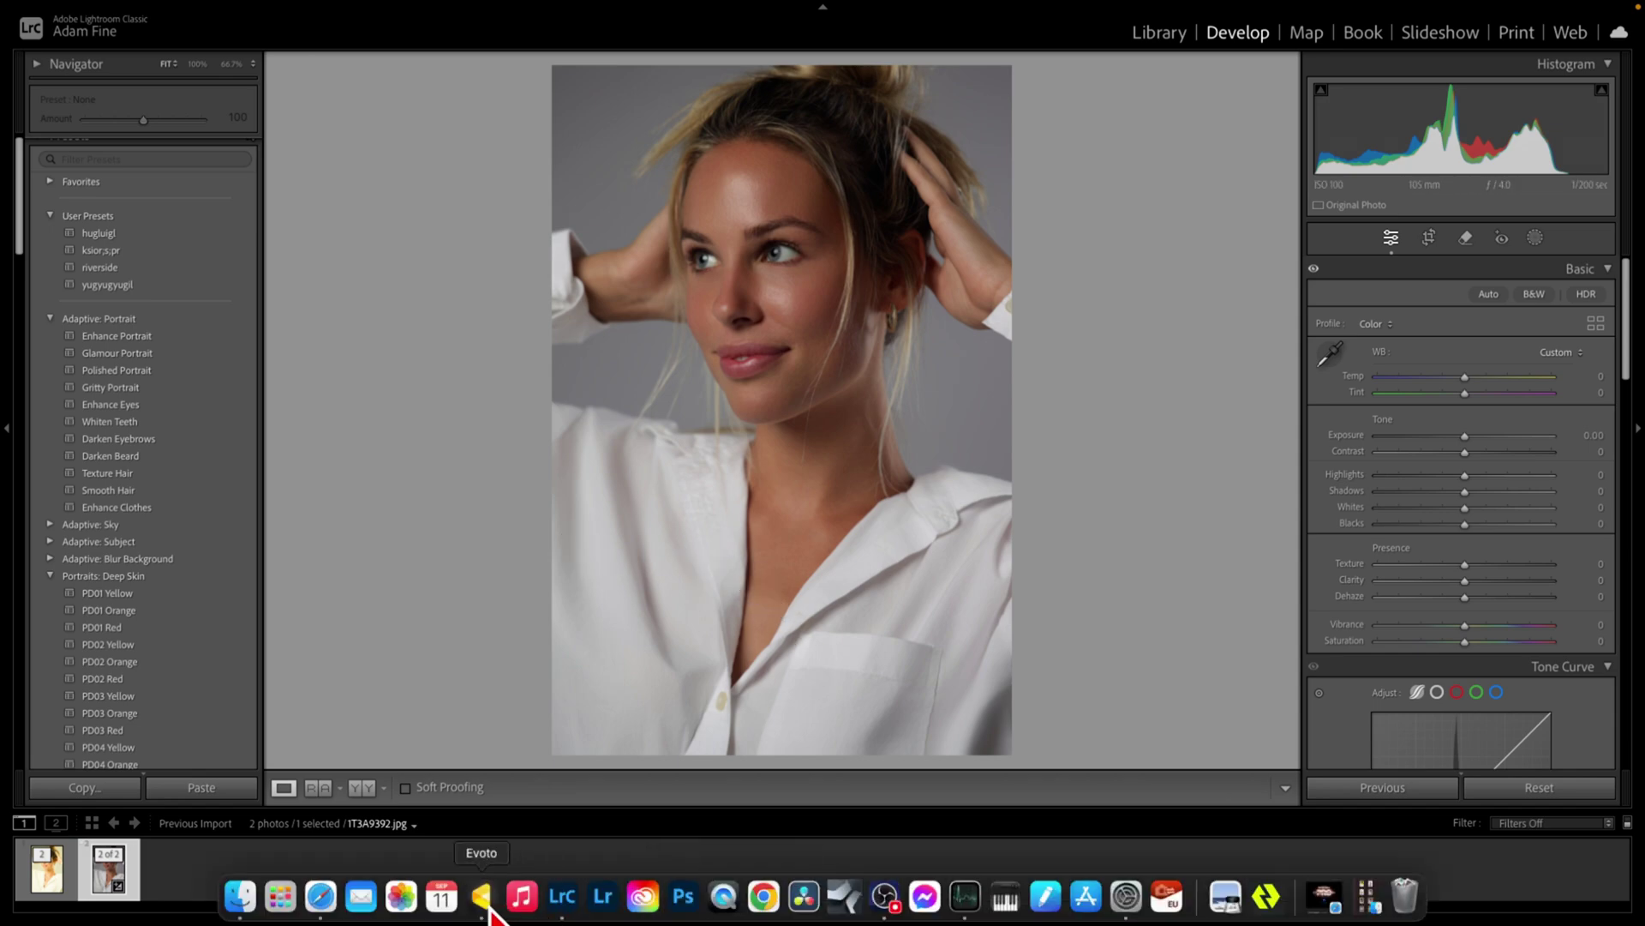
click(48, 871)
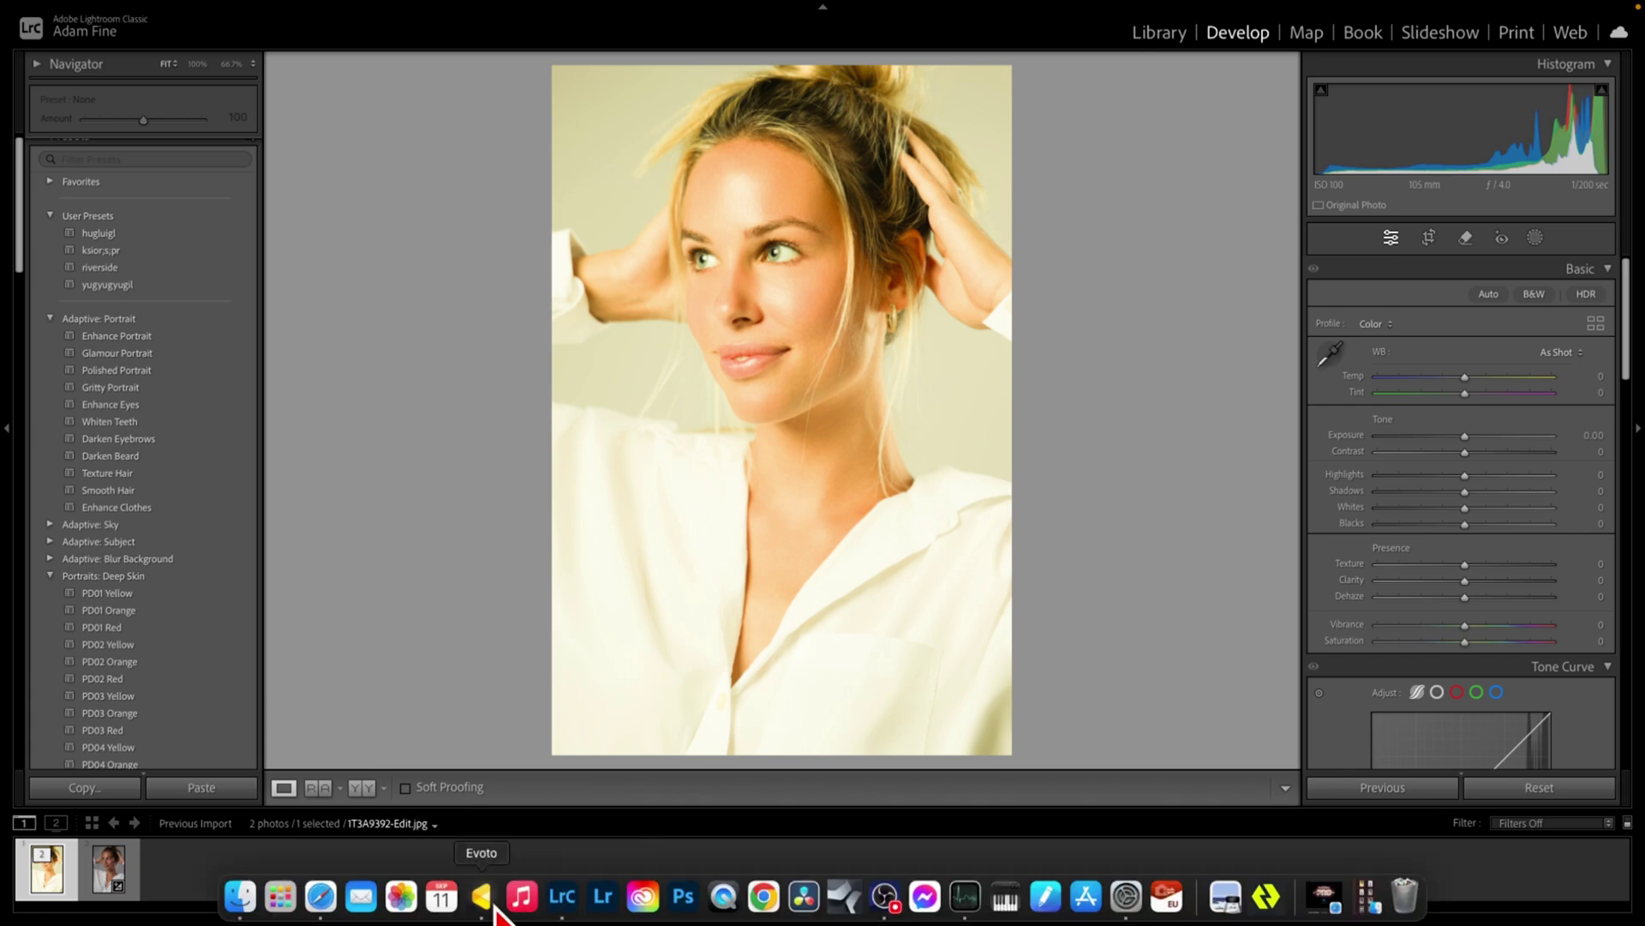
Back in Evoto, confirm replacing 1T3A9392-Edit.jpg with the purple-hair export
click(495, 909)
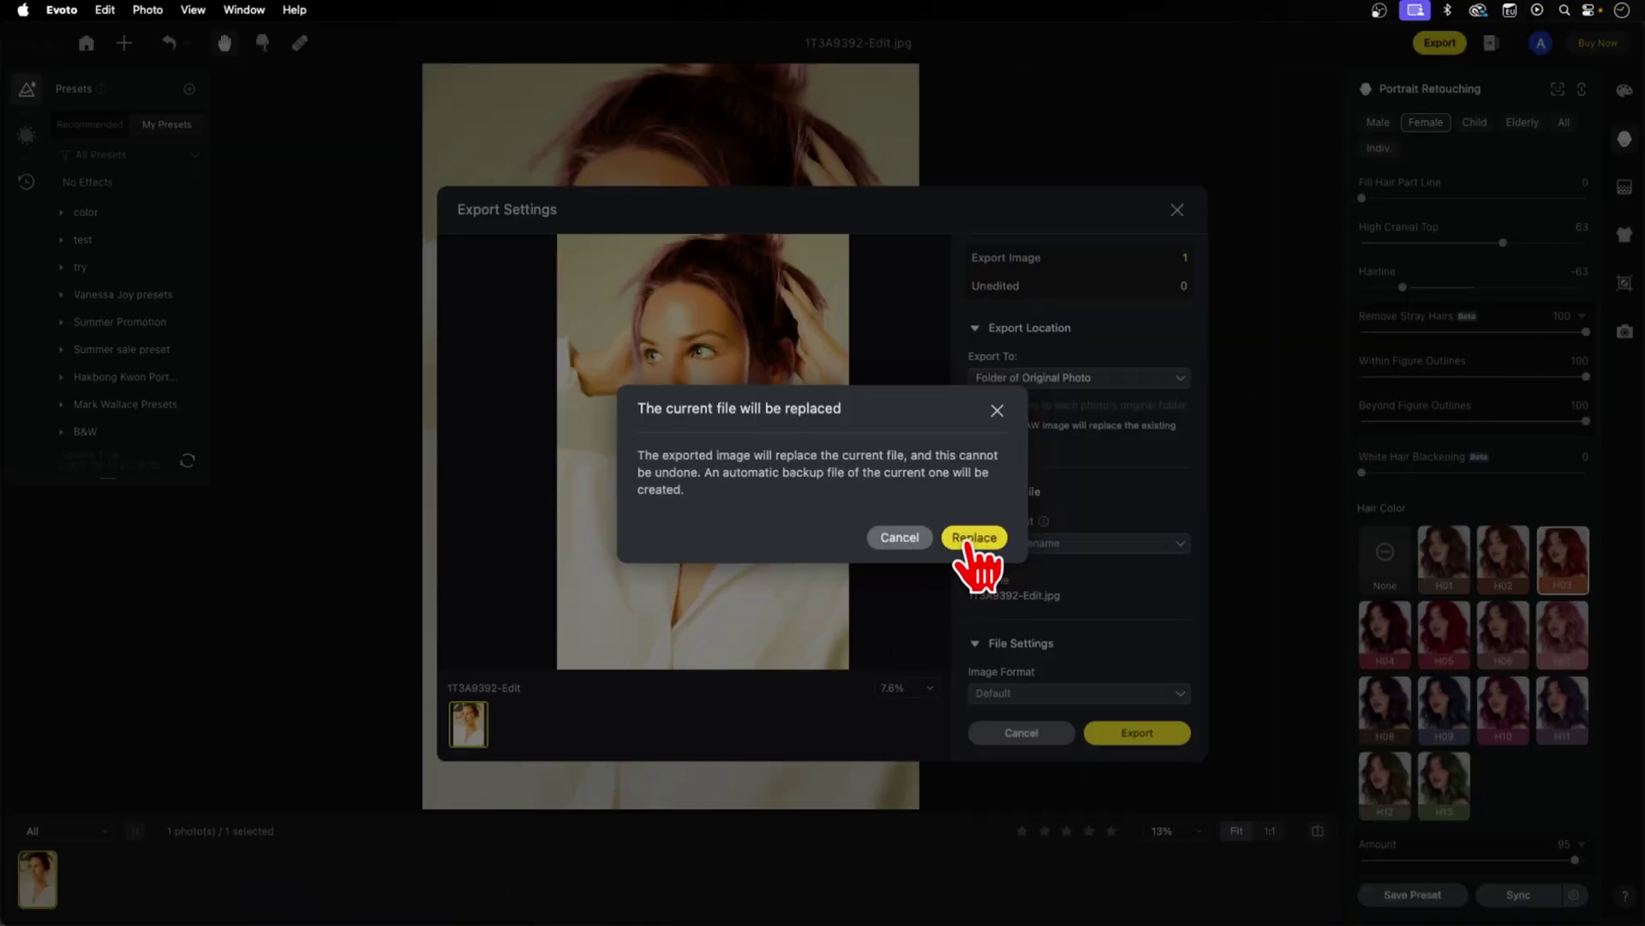
click(968, 538)
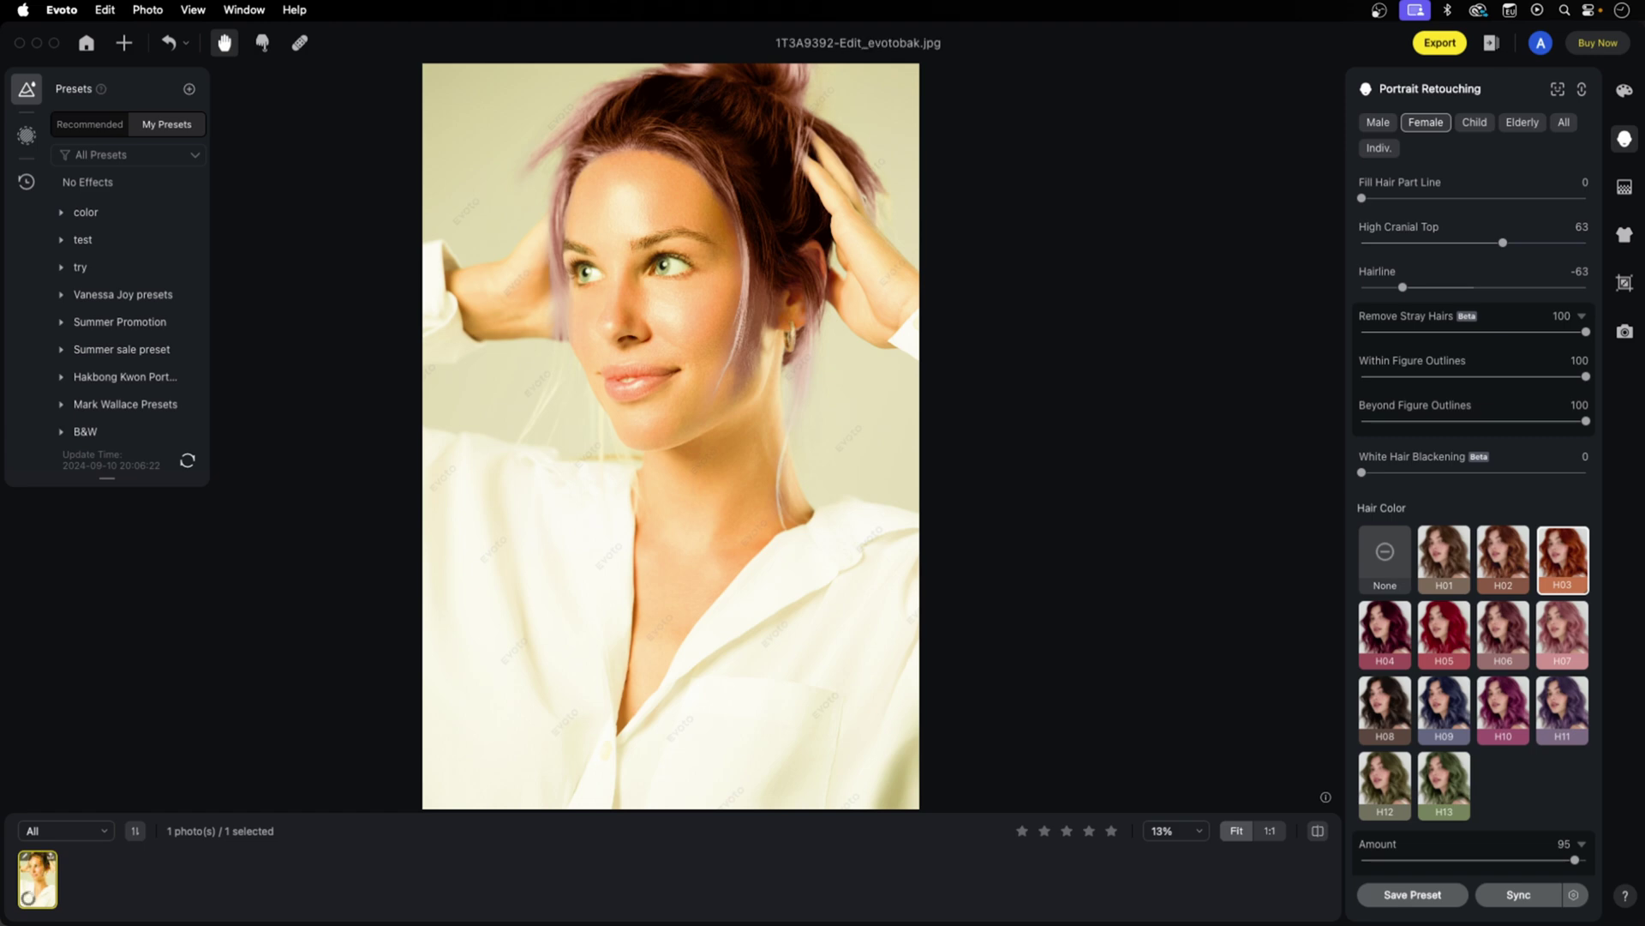
mouse_move(403, 922)
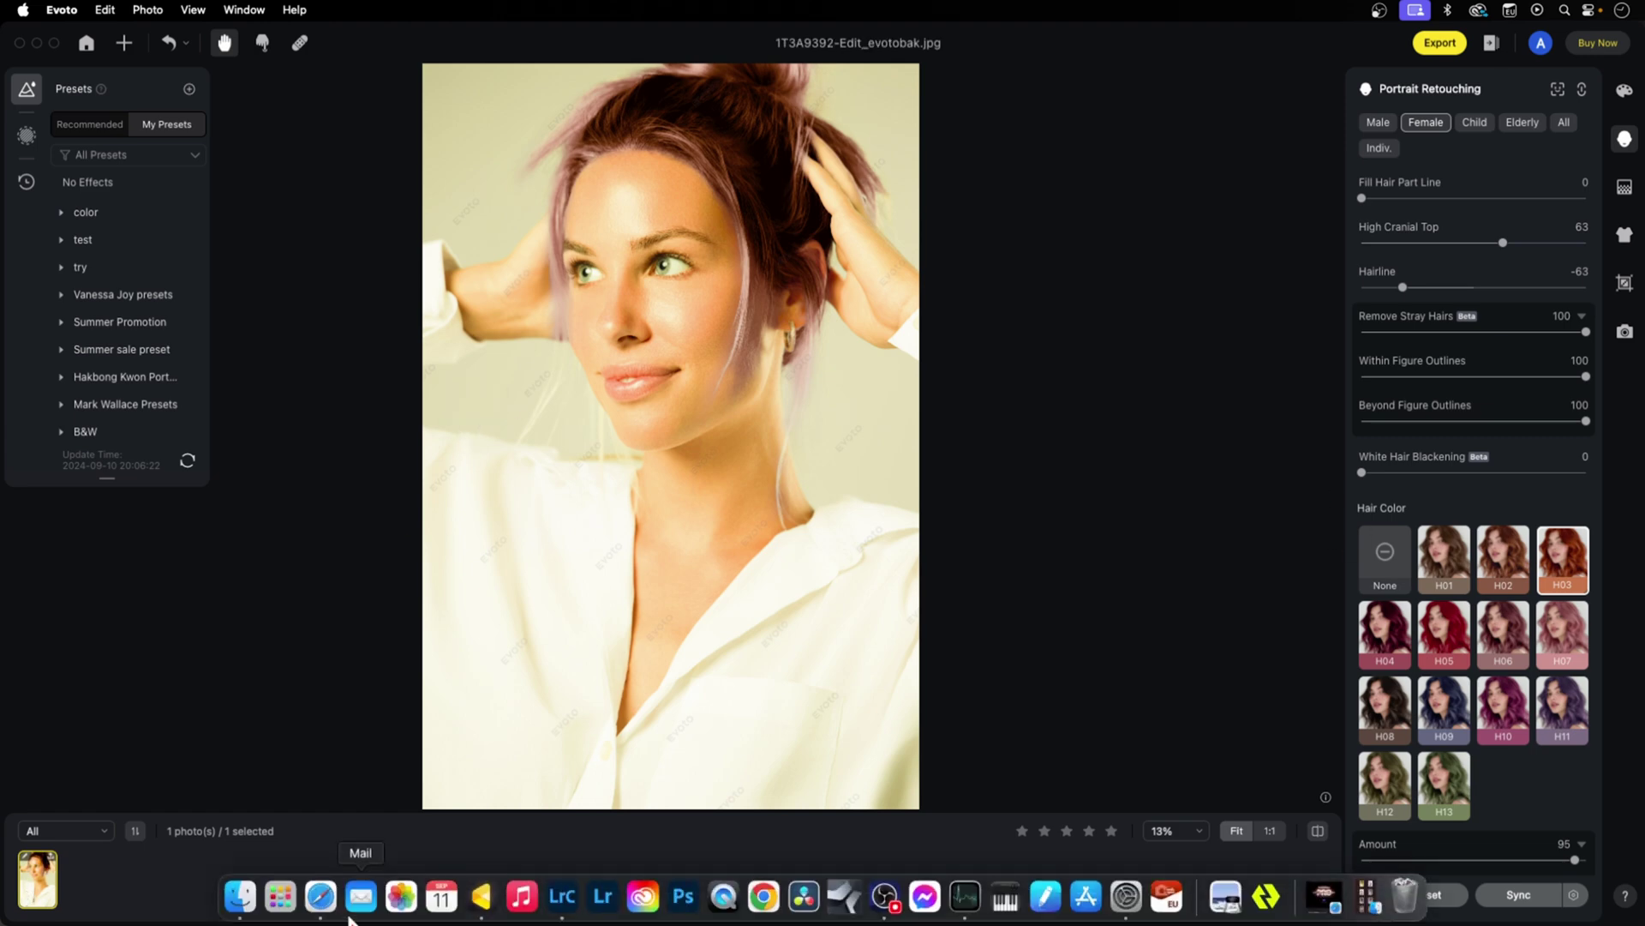
In Lightroom Classic, show the Library loupe view with the first filmstrip photo selected
click(563, 909)
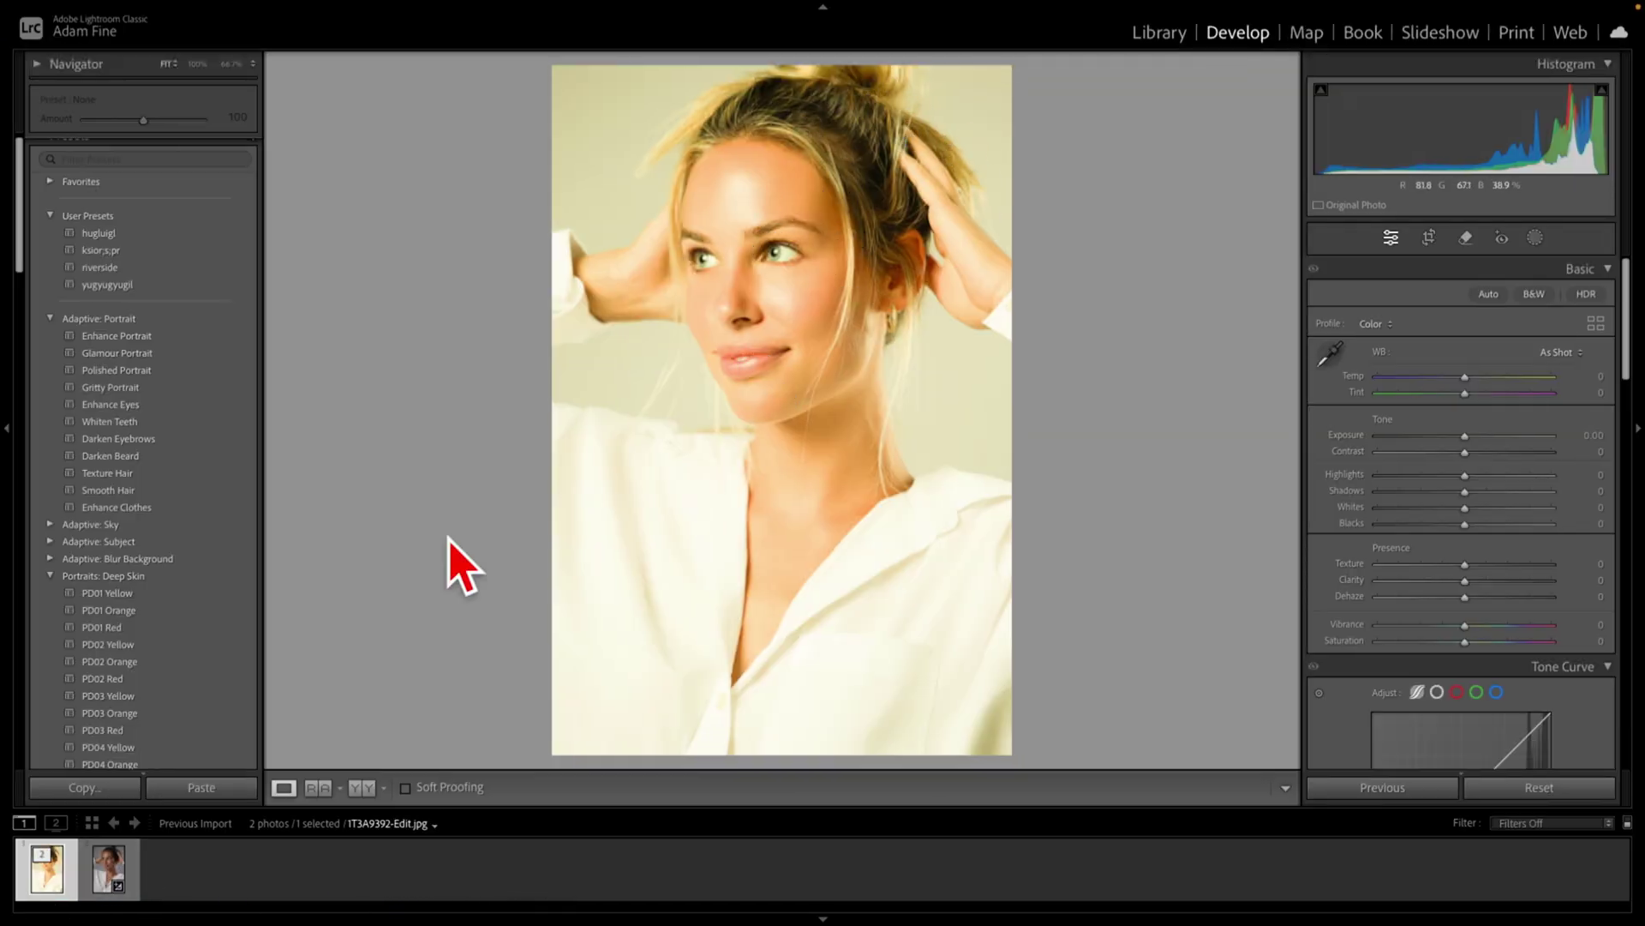
click(1157, 34)
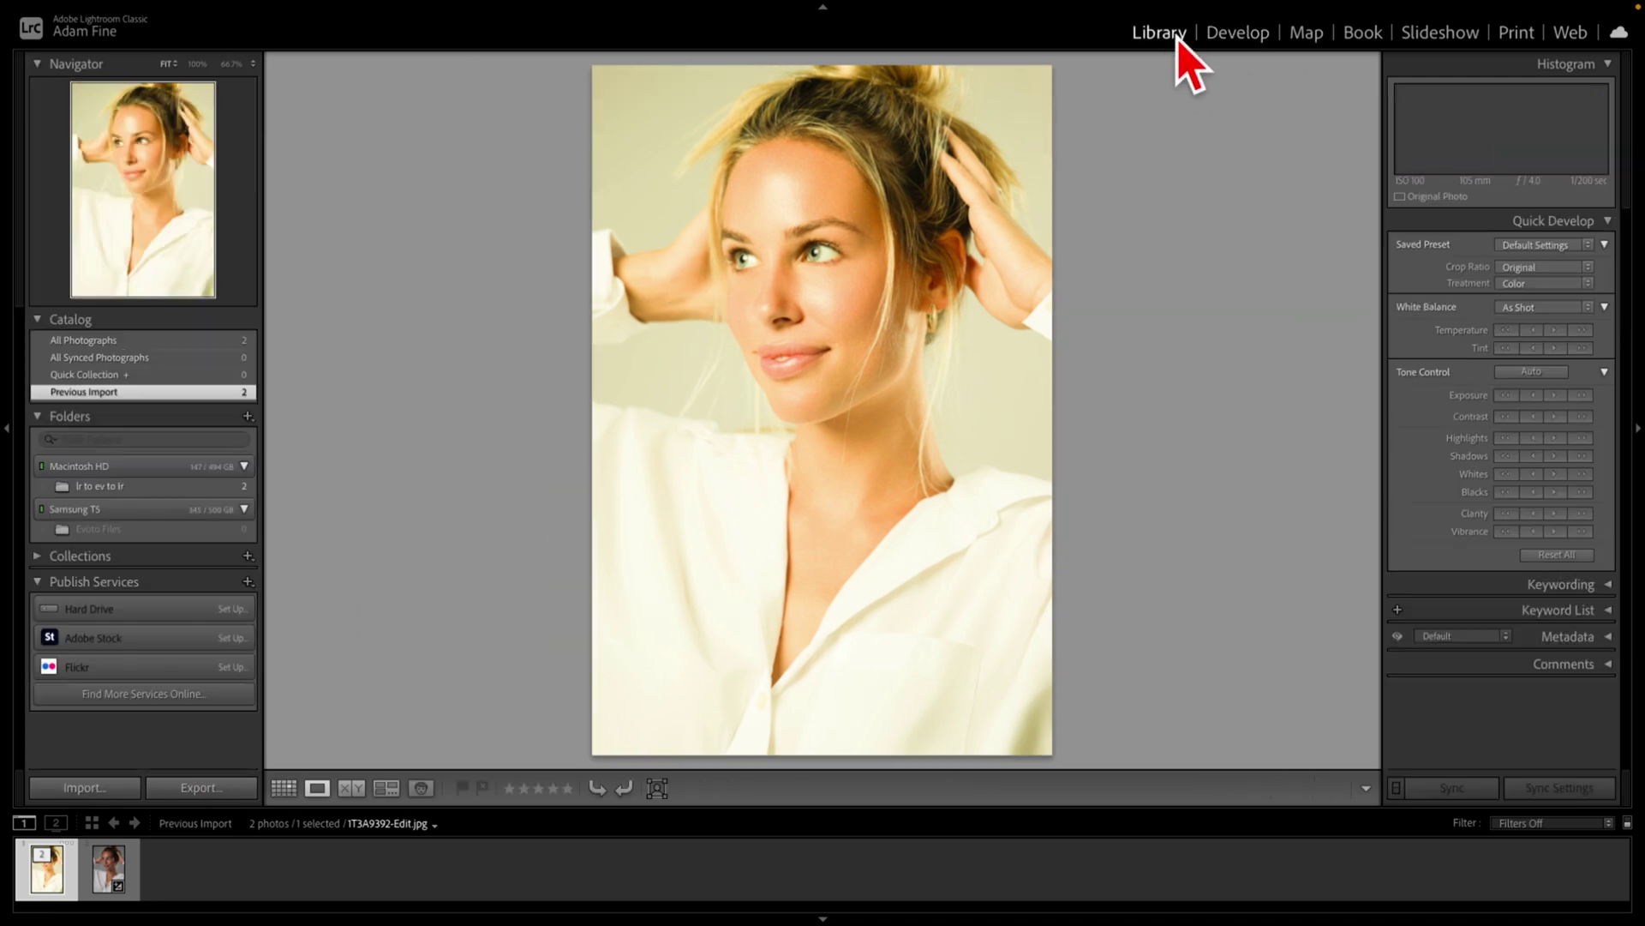
click(1231, 36)
key(e)
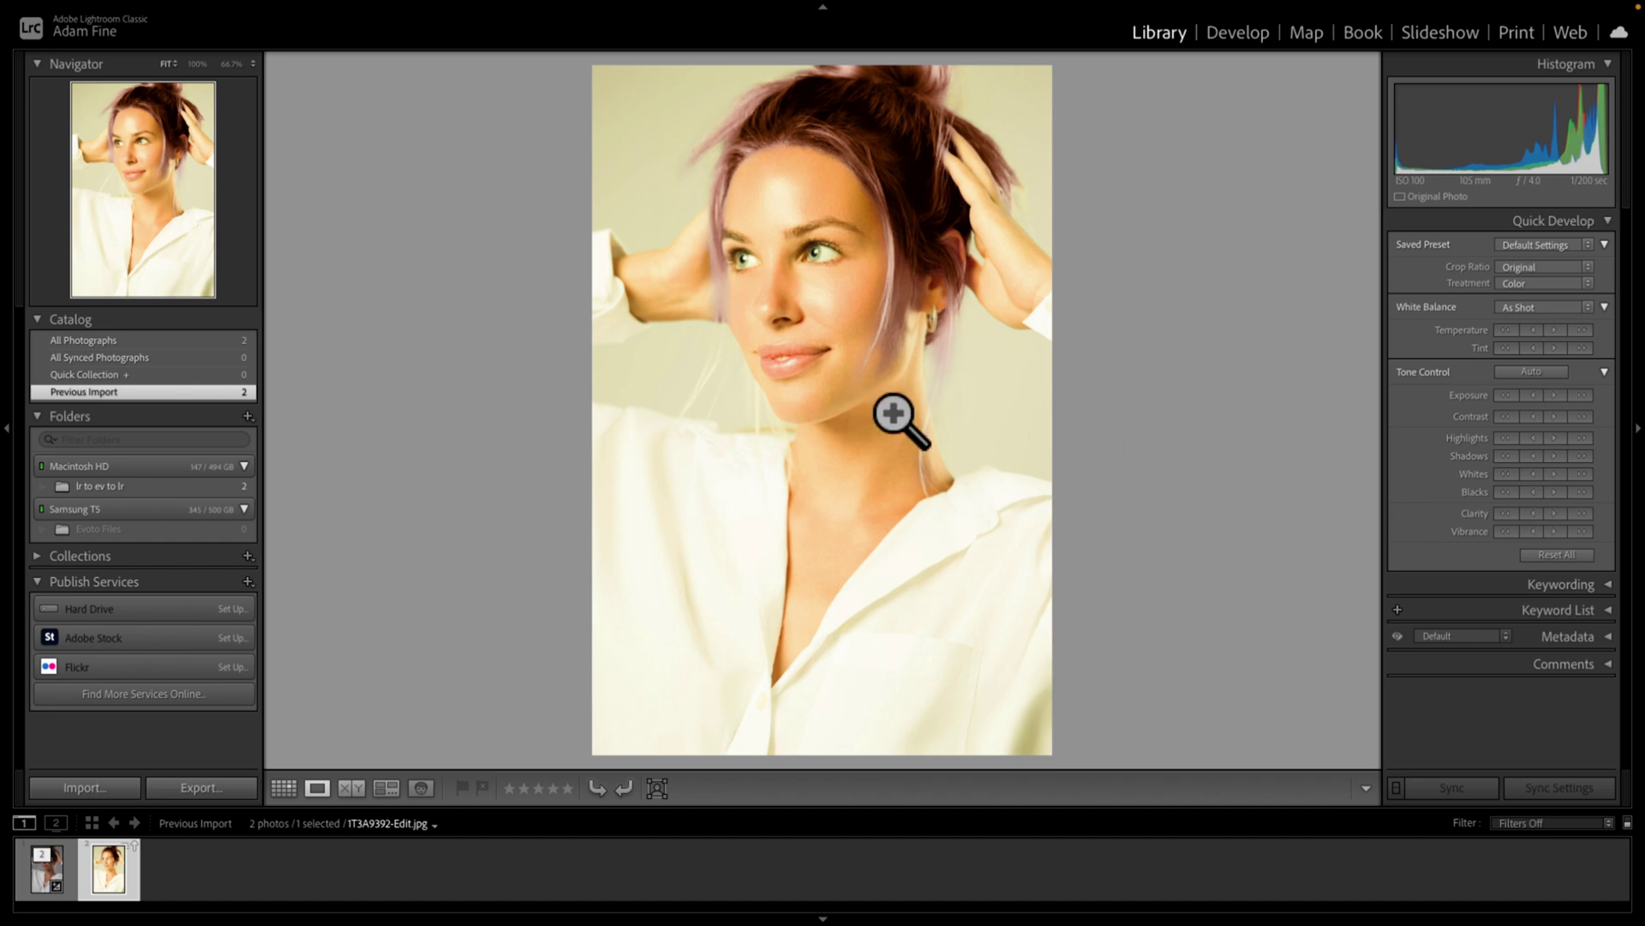
click(39, 869)
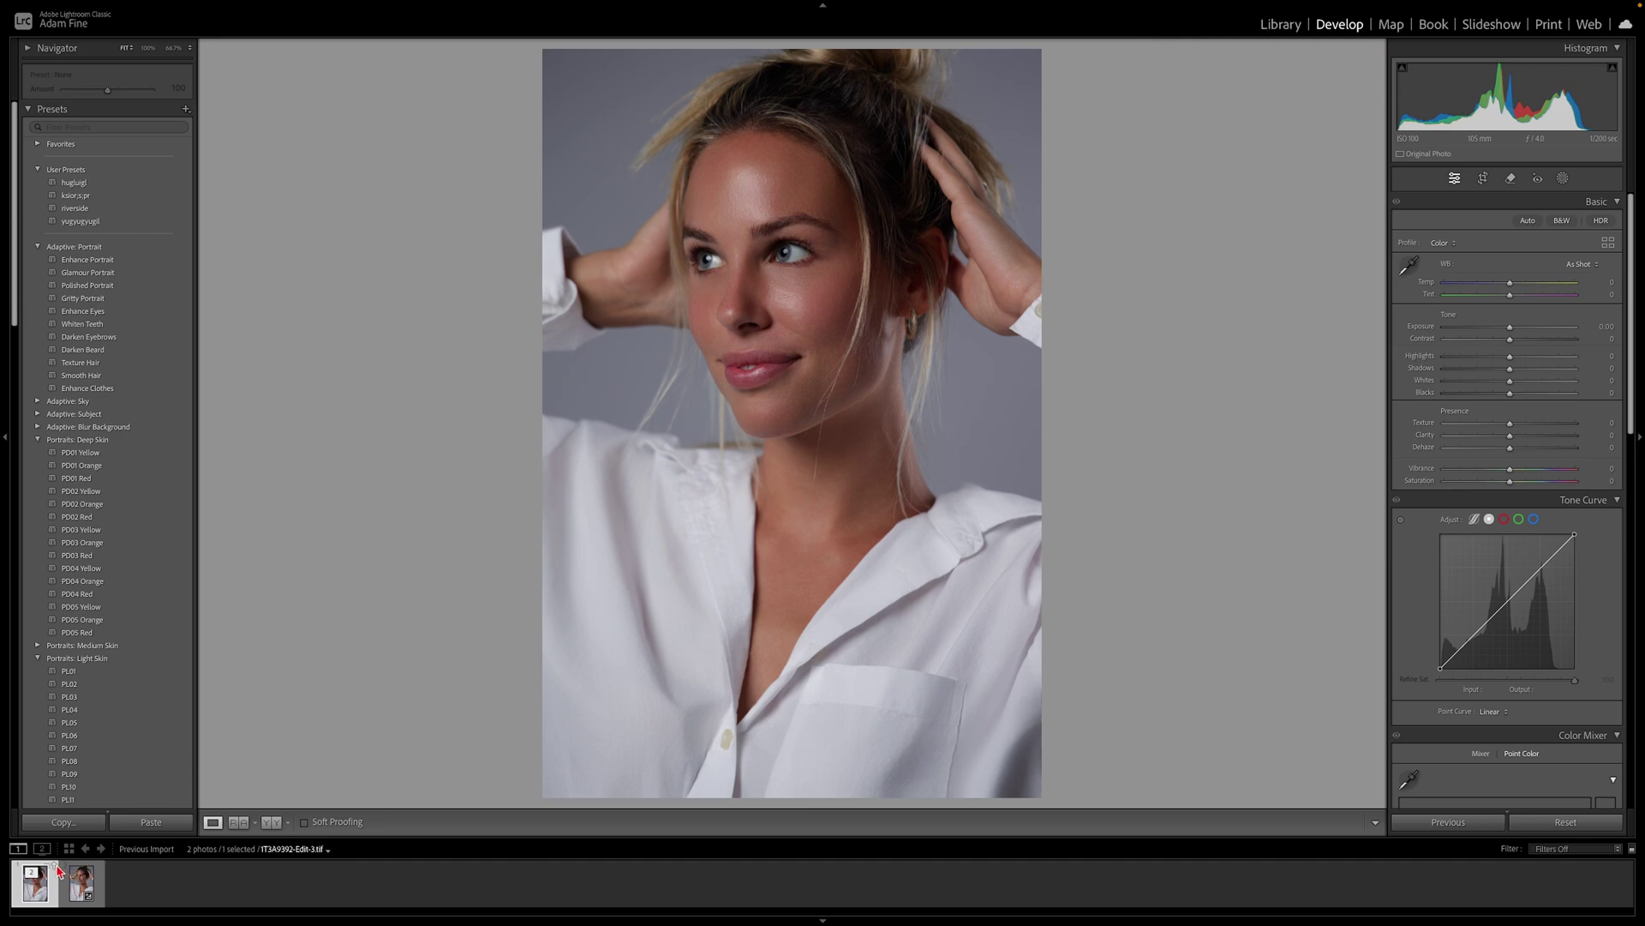
Import the edit file's changed settings from disk, then compare thumbnails and reselect 1T3A9392-Edit.jpg
click(57, 868)
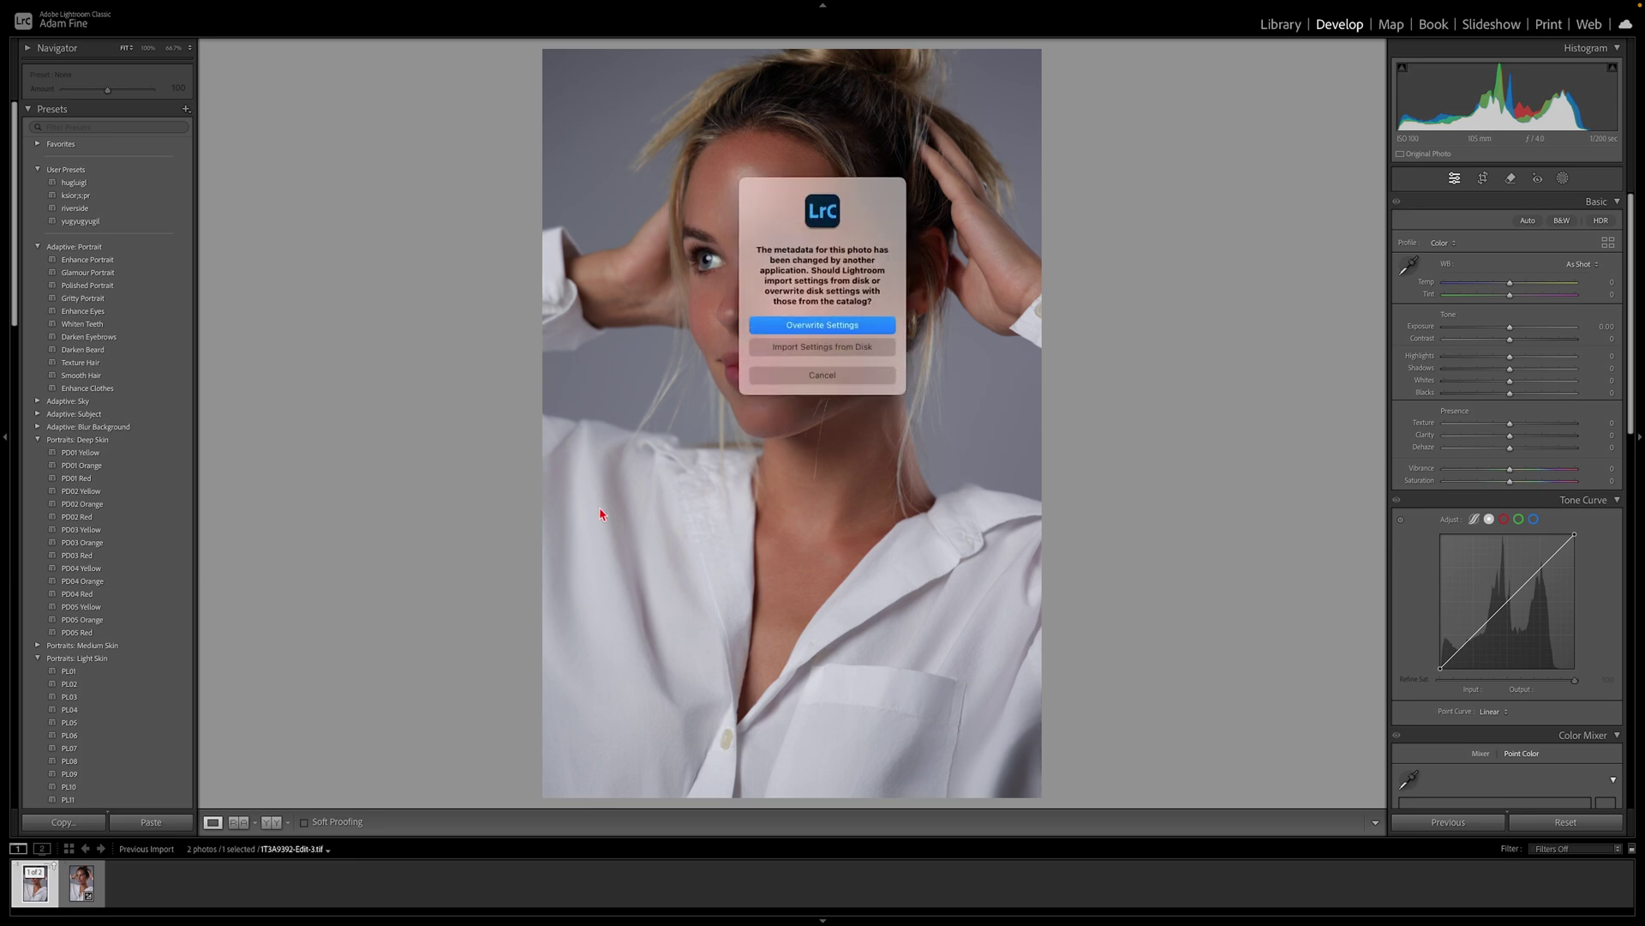
click(810, 348)
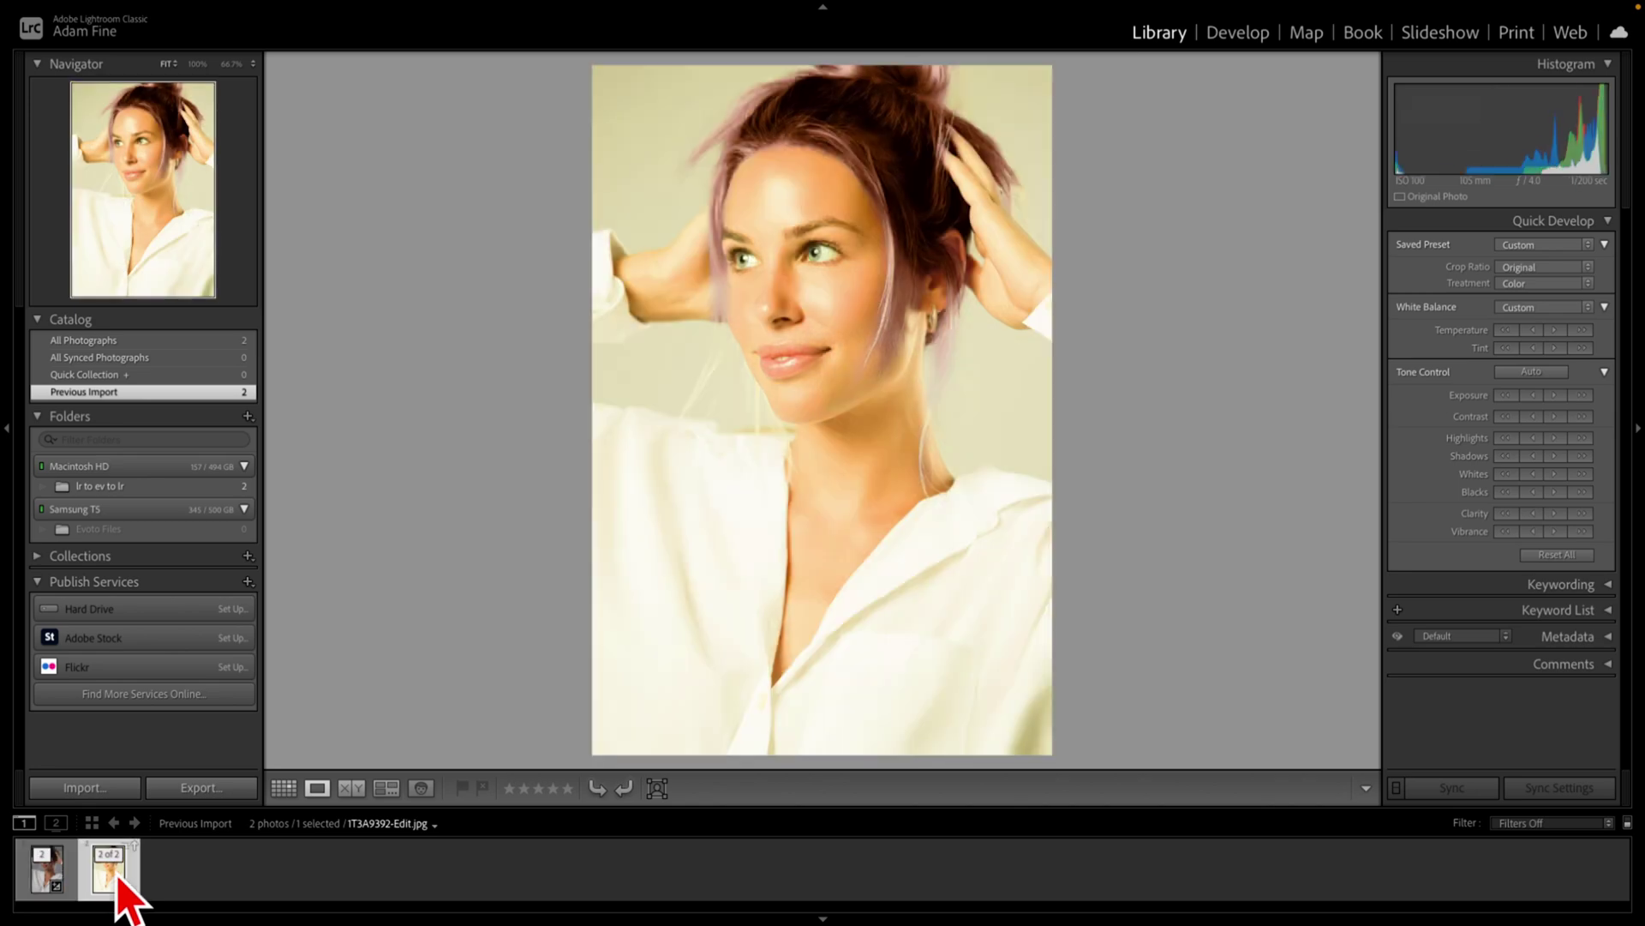
click(112, 872)
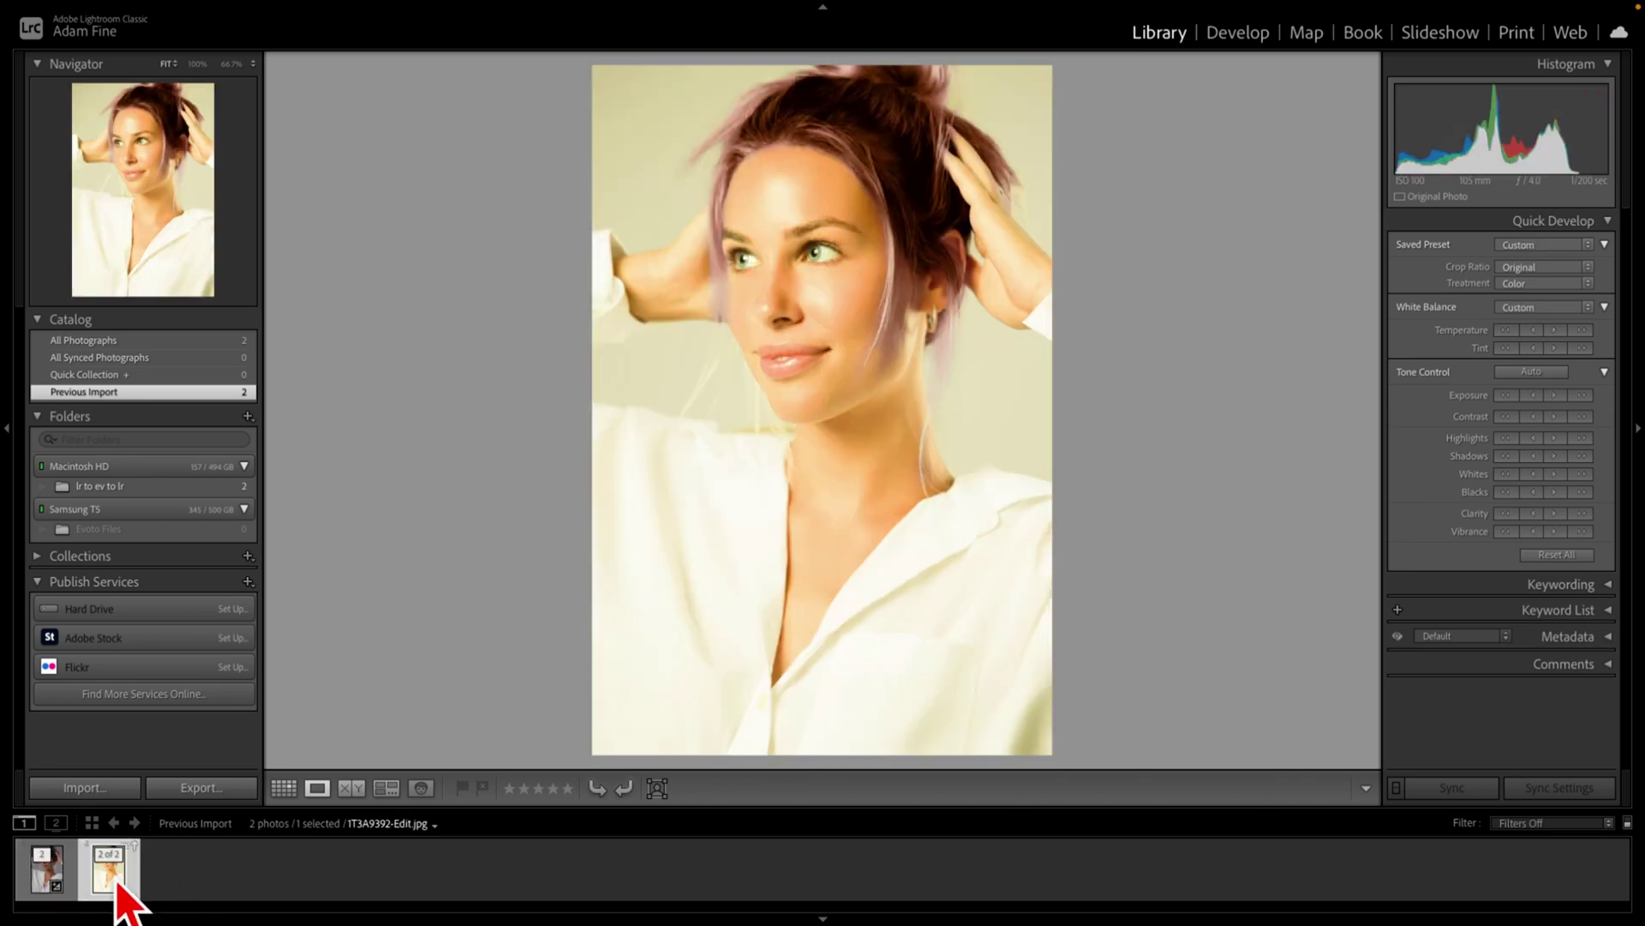
click(41, 876)
click(103, 874)
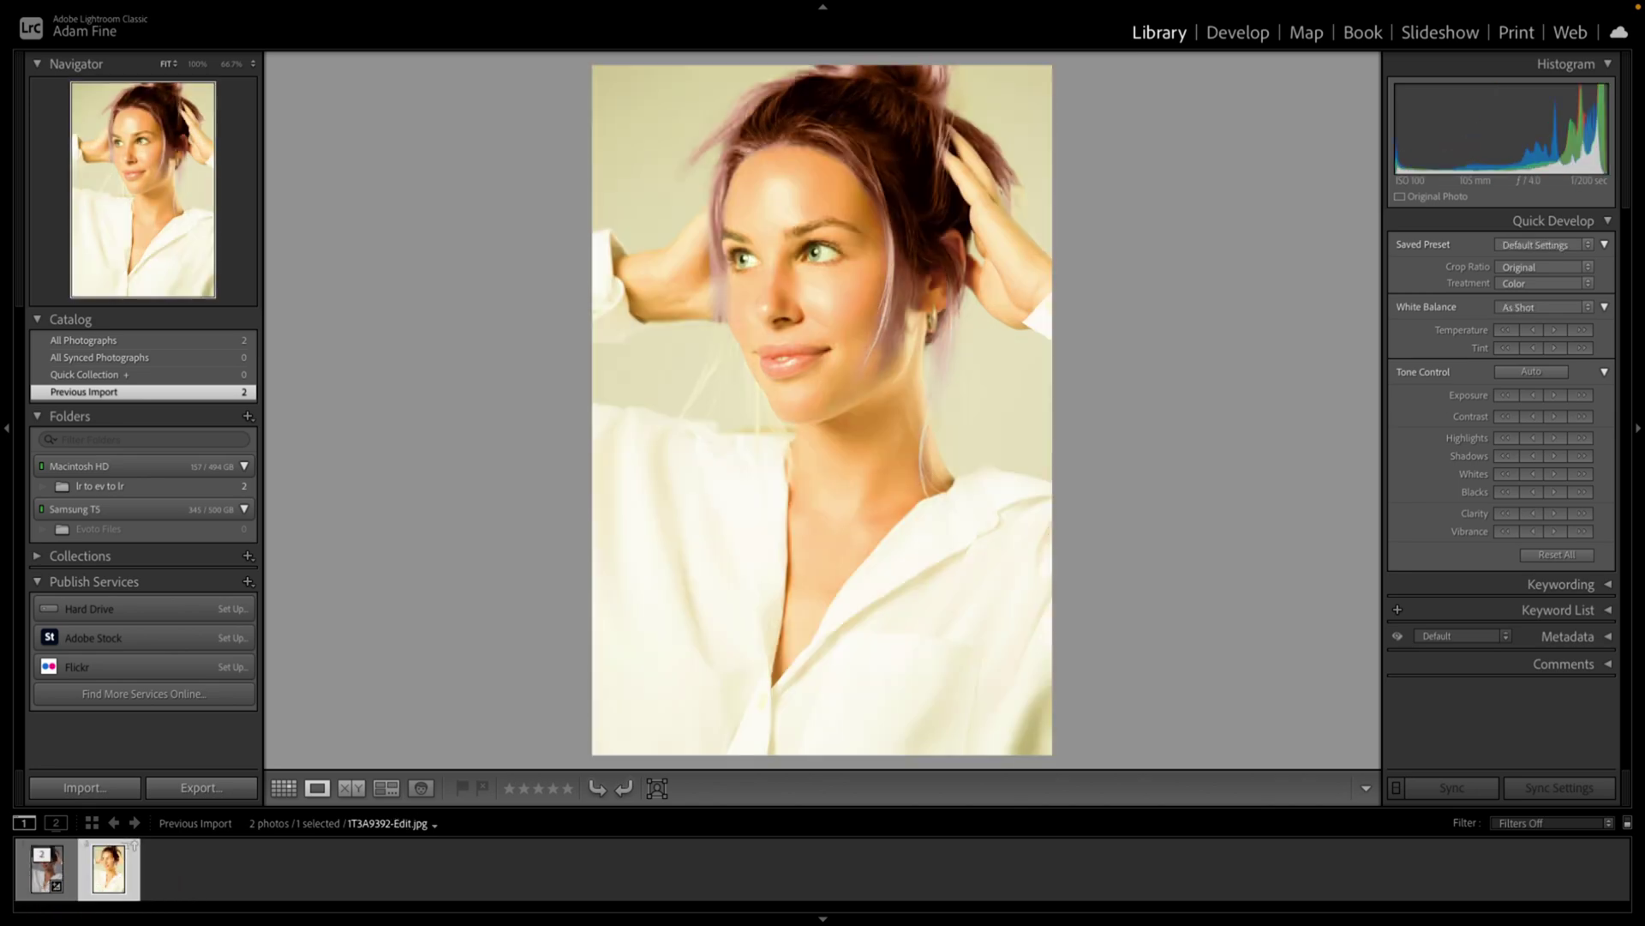
Bring Evoto to the front showing 1T3A9392-Edit_evotobak.jpg with hair colour H03 at 95
mouse_move(359, 919)
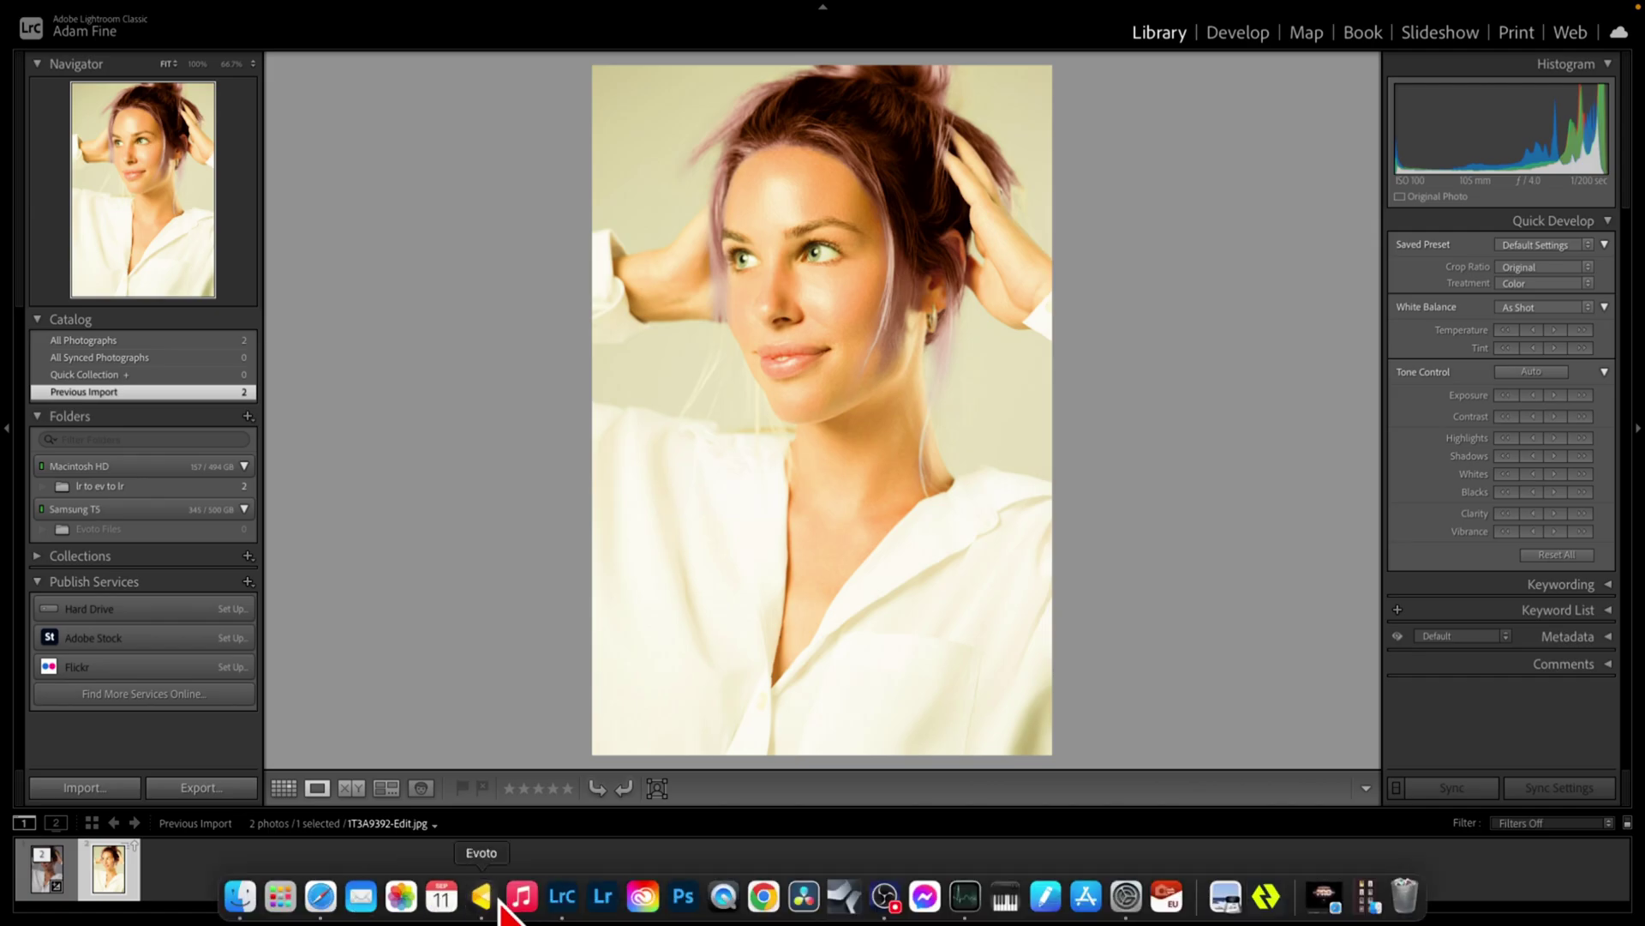
click(495, 900)
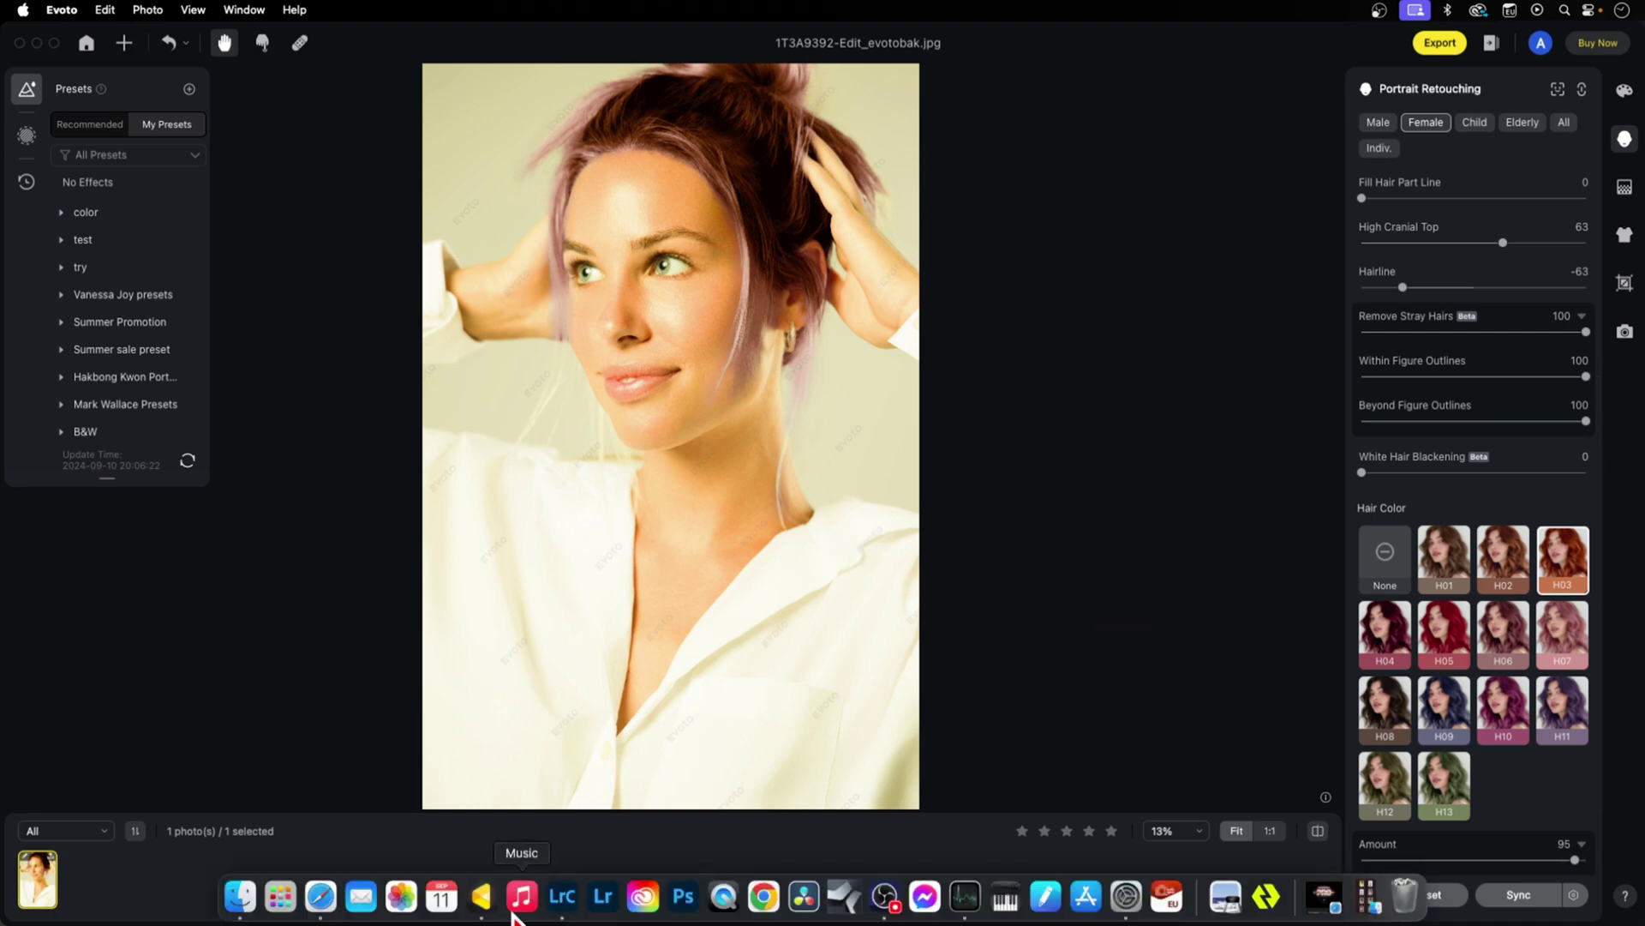
Bring Lightroom Classic forward to view the purple-haired 1T3A9392-Edit.jpg in the Library
click(566, 900)
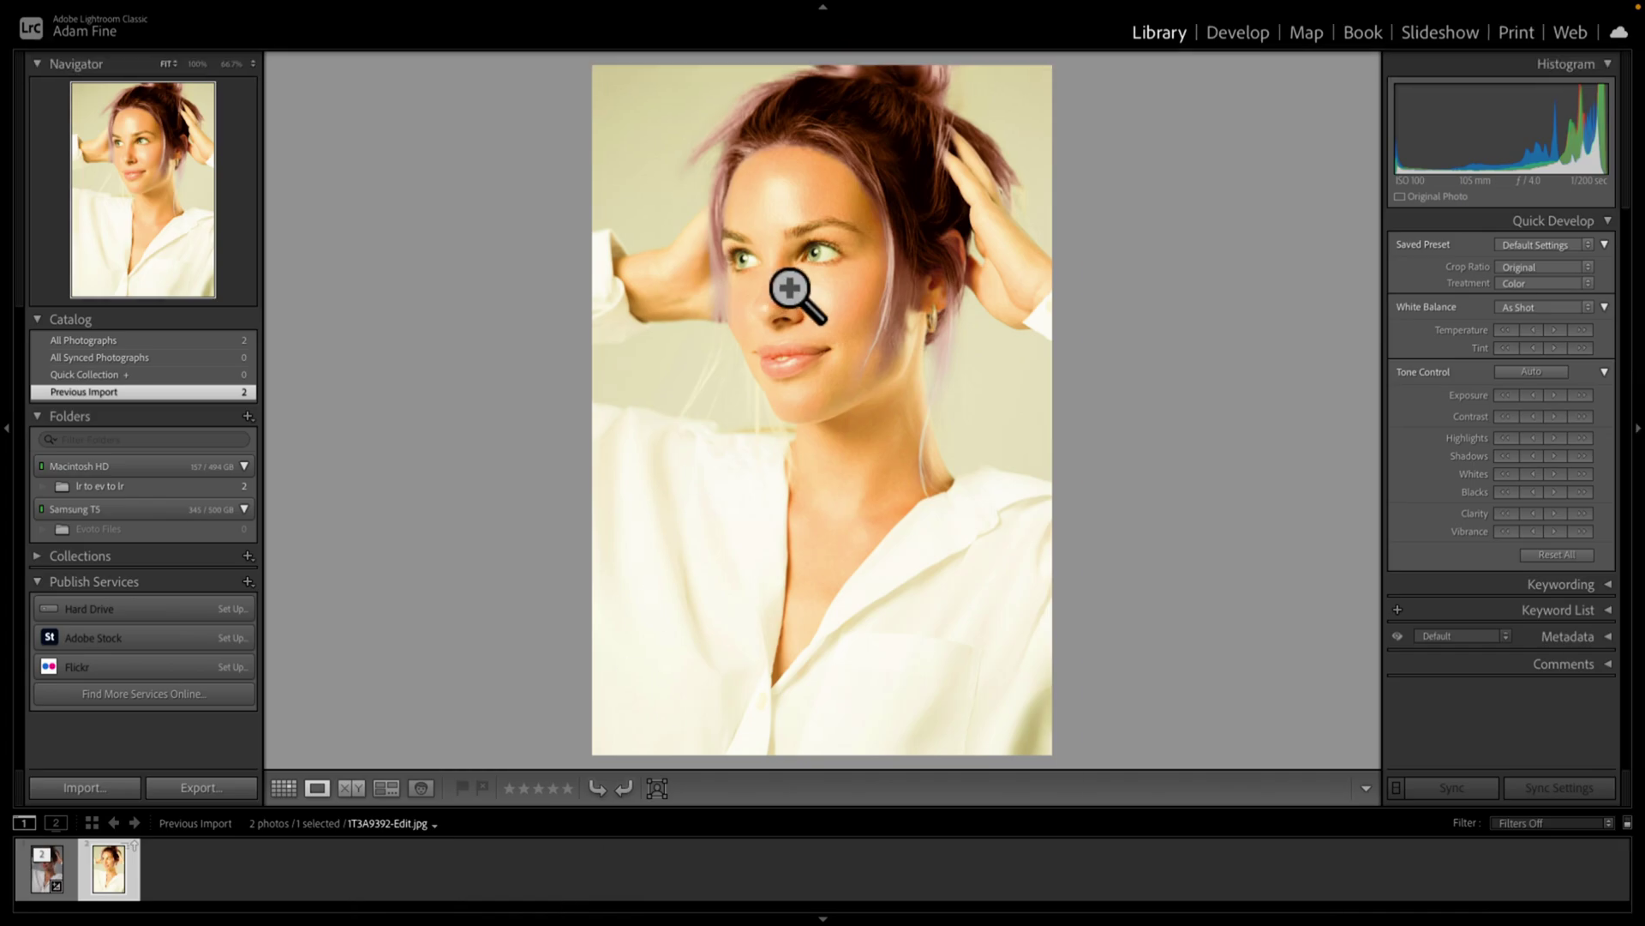